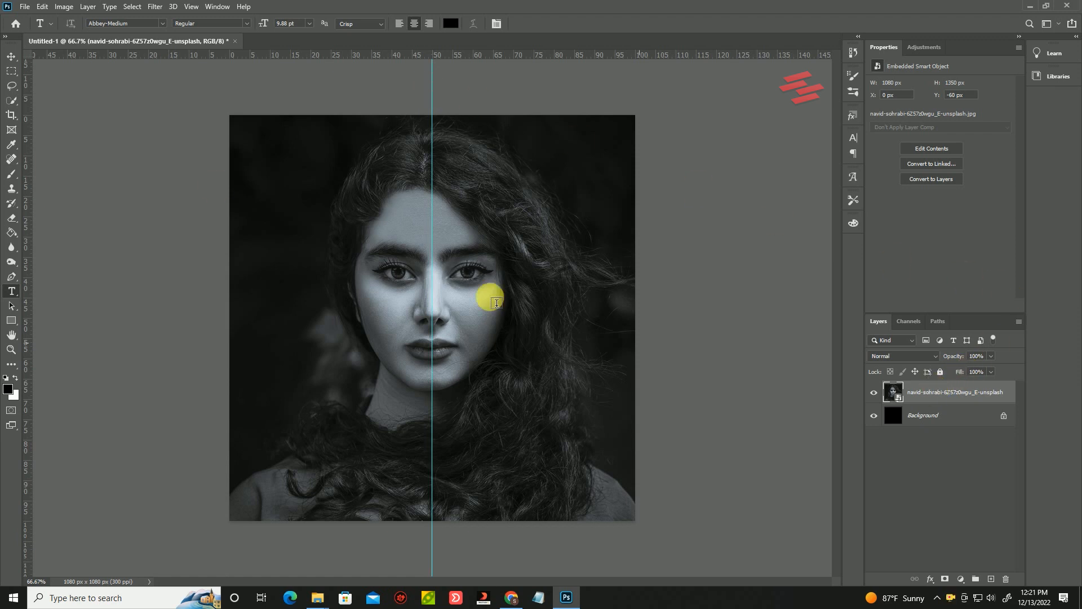
# Apply a Camera Raw Filter to the portrait with Contrast +41, Highlights -11, Shadows -23, Whites -33, Blacks -8, Texture -31 and Clarity +37.
pyautogui.click(155, 6)
pyautogui.click(182, 73)
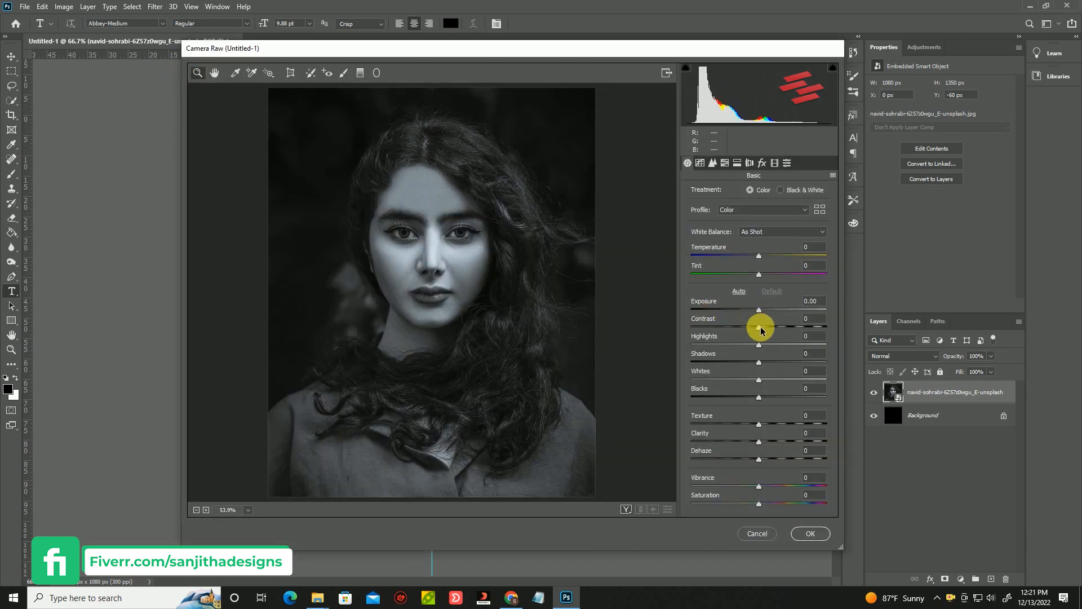
pyautogui.moveTo(761, 330)
pyautogui.mouseDown()
pyautogui.moveTo(782, 330)
pyautogui.moveTo(737, 346)
pyautogui.moveTo(752, 346)
pyautogui.mouseUp()
pyautogui.moveTo(759, 362); pyautogui.dragTo(796, 446)
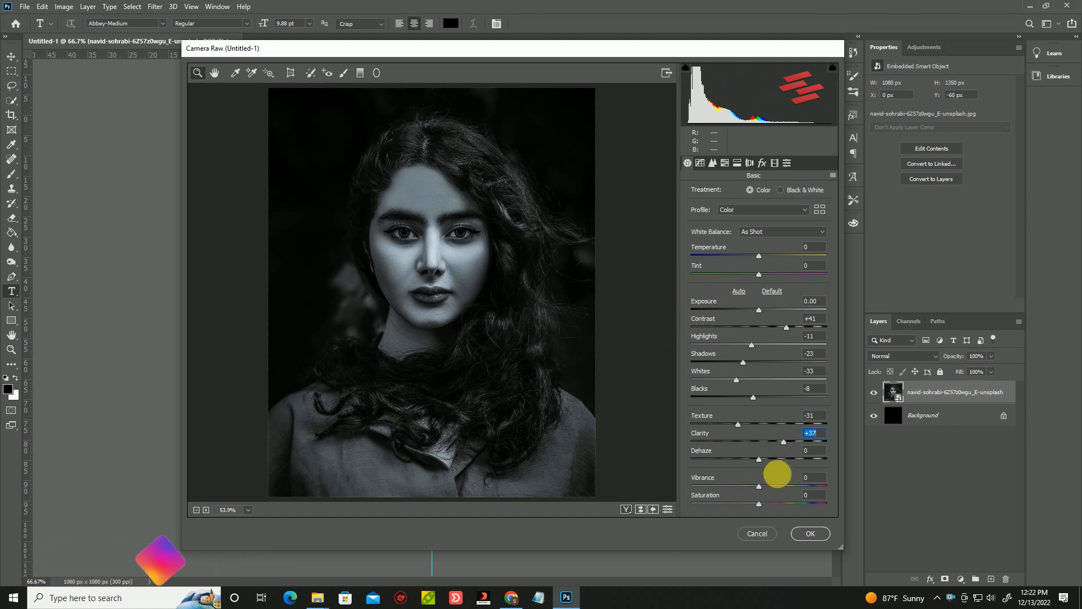
pyautogui.click(809, 533)
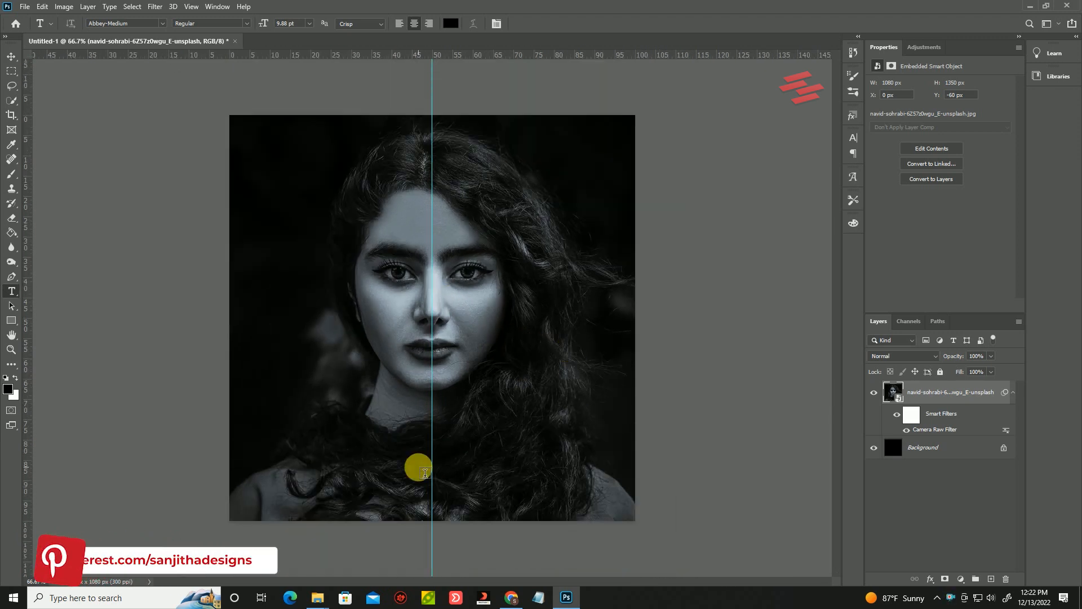
# Add the text FOCUS over the hair below the neck and colour it white (ffffff).
pyautogui.click(409, 465)
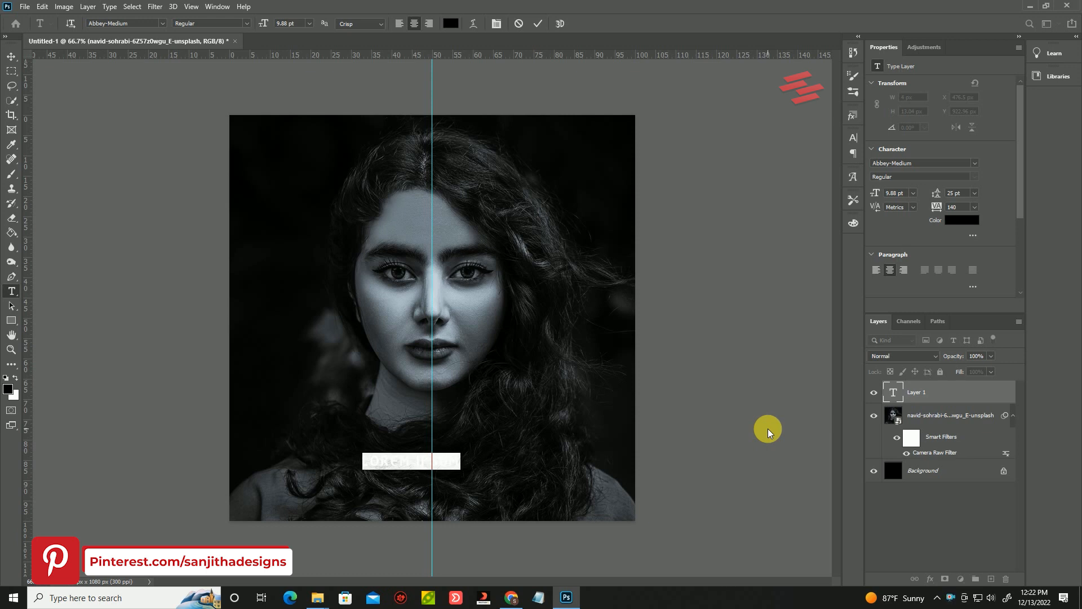
pyautogui.press('BackSpace')
pyautogui.write('OLD')
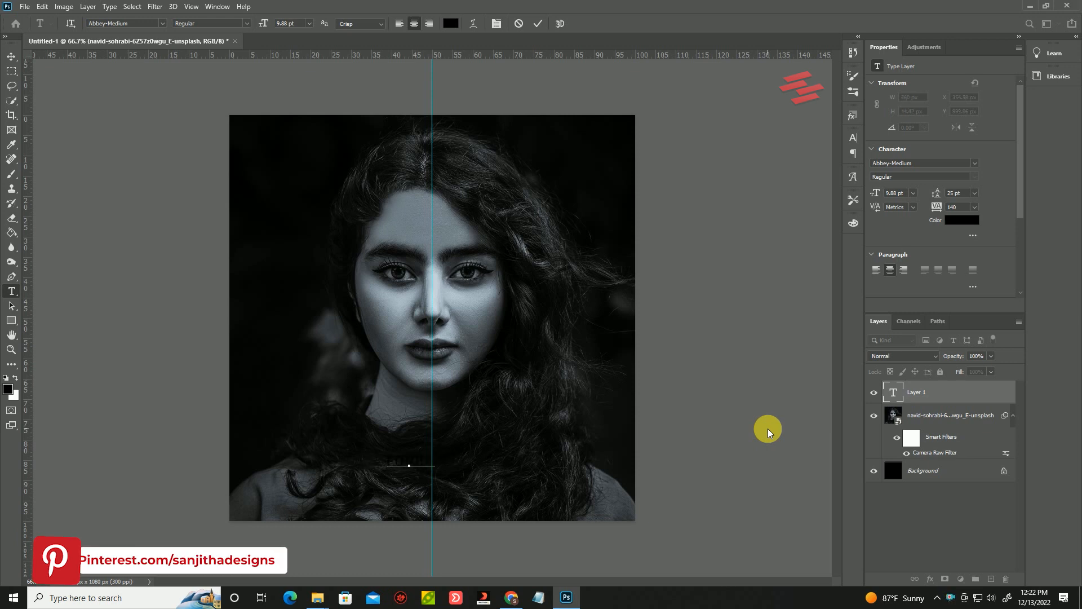
pyautogui.hotkey('ctrl', 'a')
pyautogui.click(965, 220)
pyautogui.moveTo(863, 202); pyautogui.dragTo(809, 121)
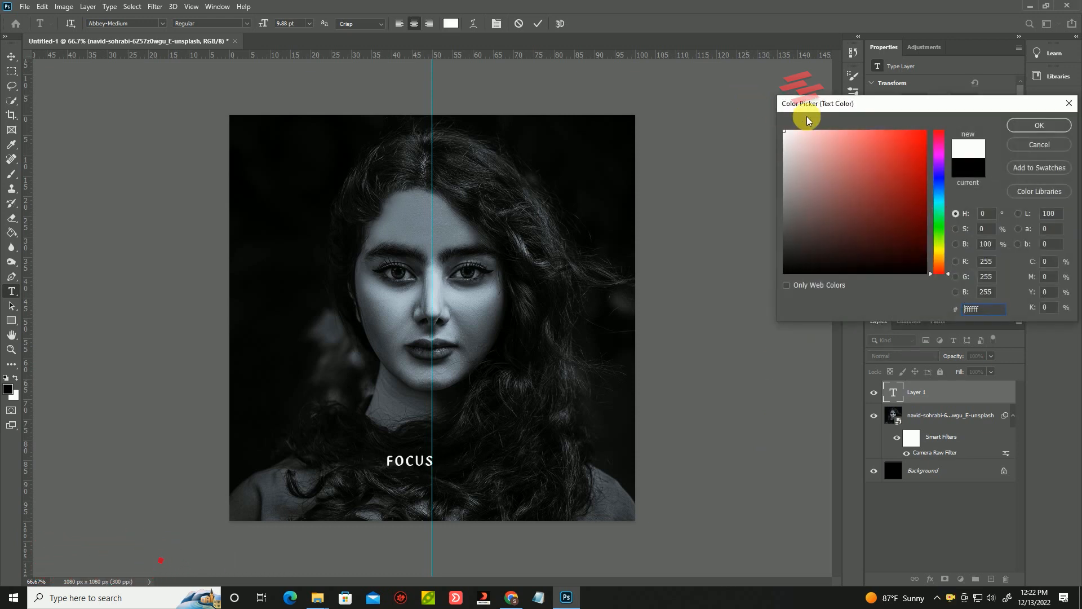
pyautogui.click(1040, 126)
# Show only favourite fonts and set the FOCUS text in Agency FB.
pyautogui.click(976, 161)
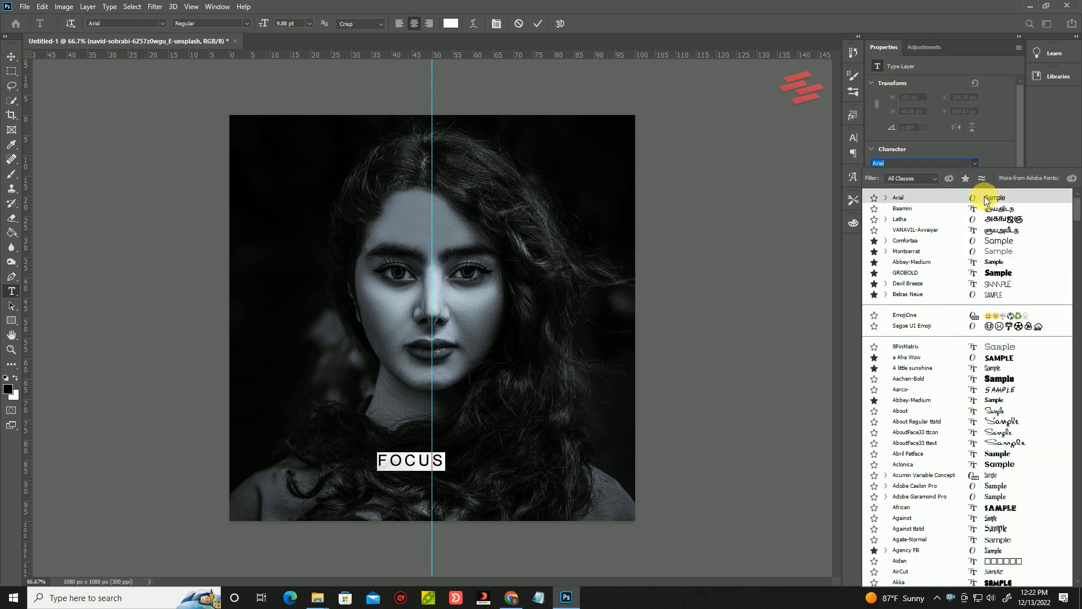
pyautogui.click(968, 178)
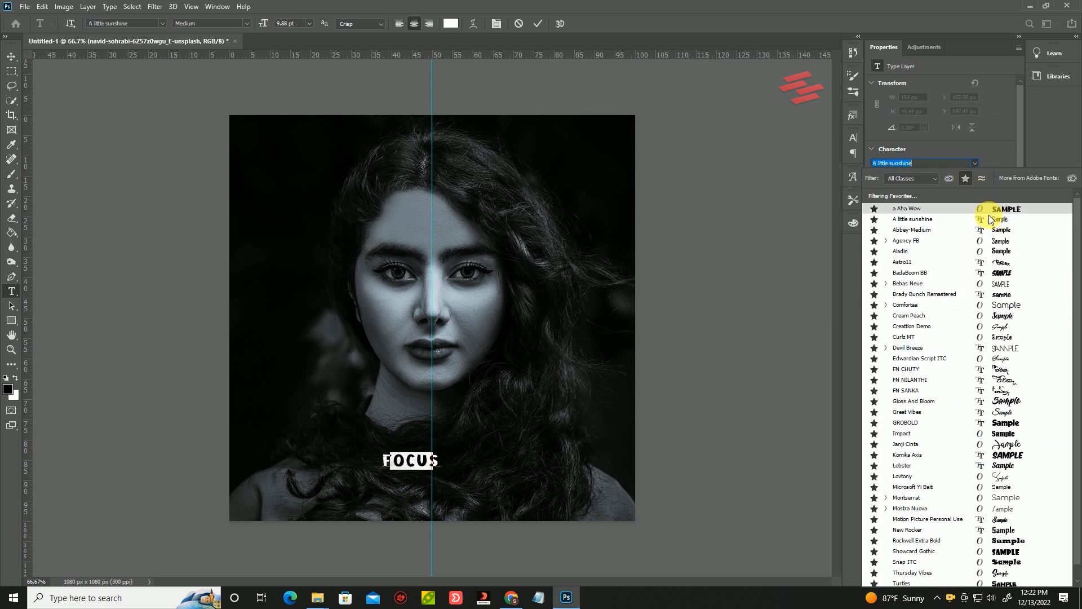
pyautogui.click(1007, 243)
pyautogui.click(538, 23)
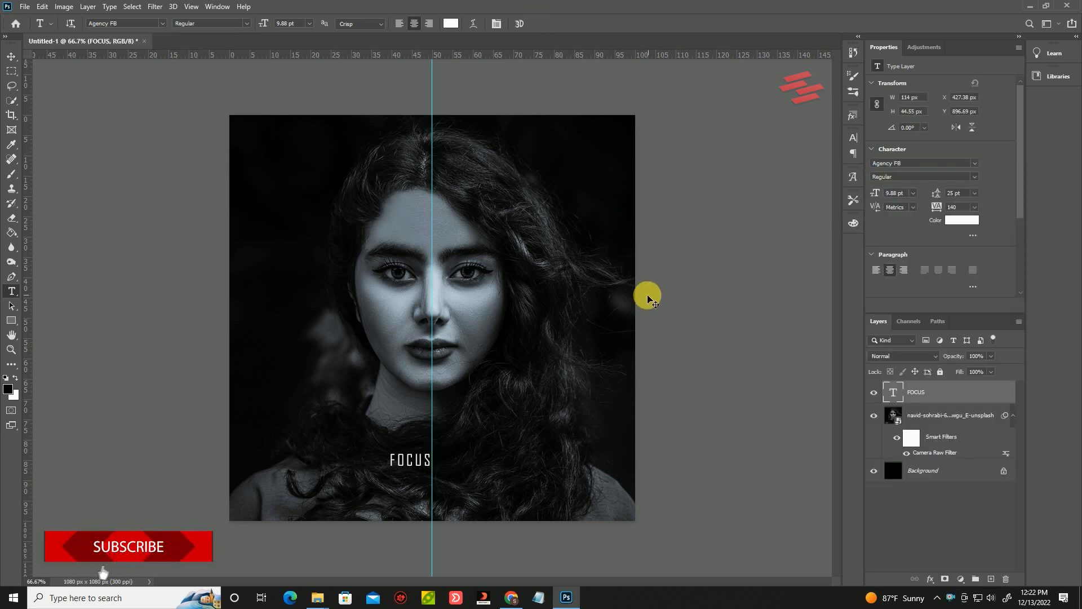
# Enlarge the FOCUS text to about 618% and centre it on the vertical guide near the image's lower edge.
pyautogui.hotkey('ctrl', 't')
pyautogui.moveTo(415, 452); pyautogui.dragTo(438, 518)
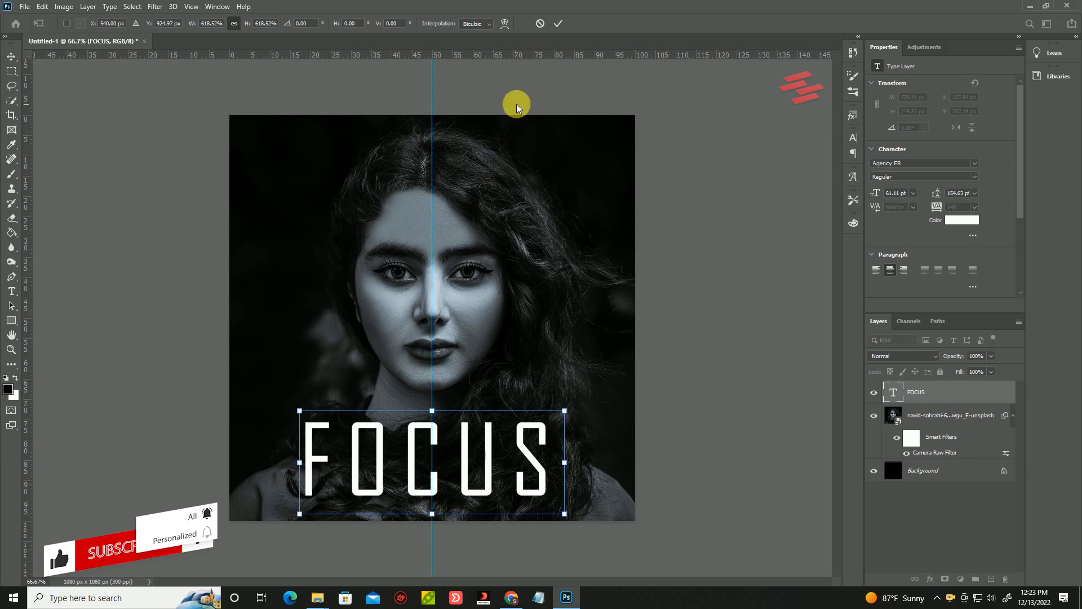
pyautogui.click(558, 23)
pyautogui.click(11, 57)
pyautogui.moveTo(494, 458); pyautogui.dragTo(482, 456)
pyautogui.hotkey('ctrl', 't')
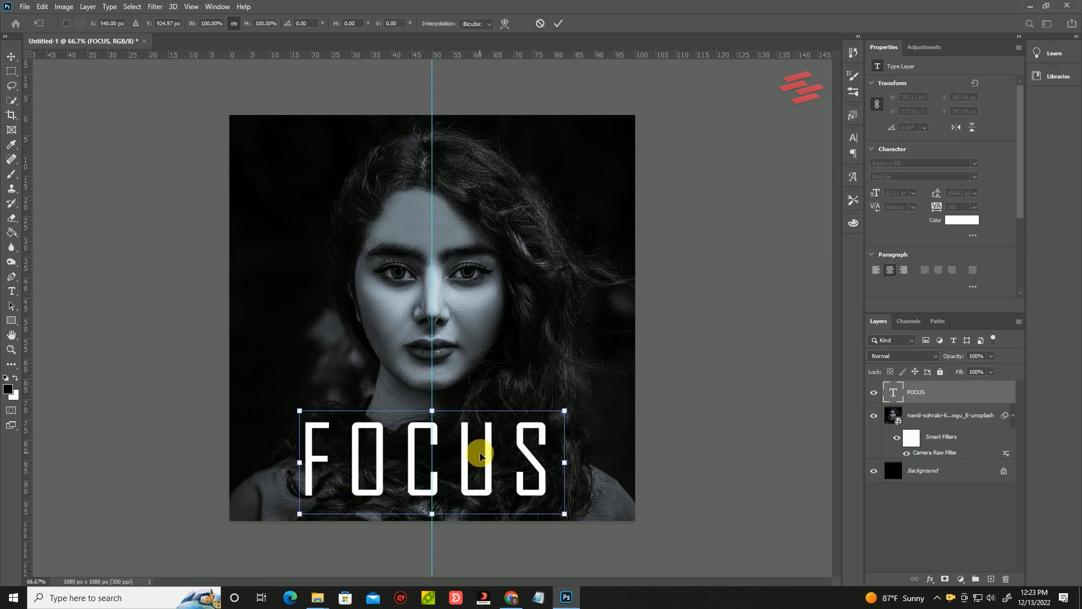
pyautogui.click(560, 25)
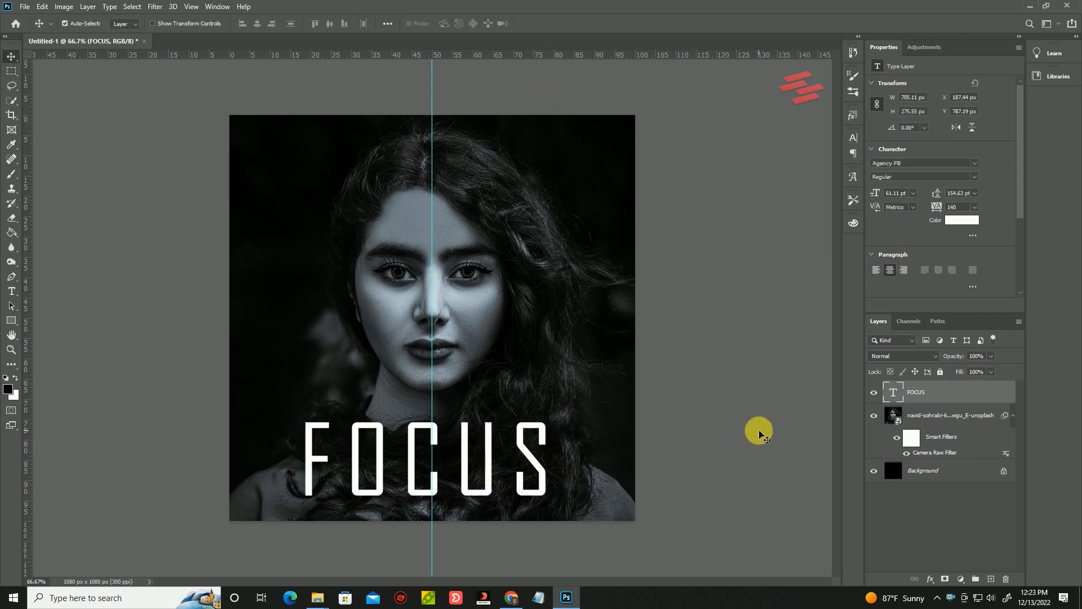
# Draw a thin vertical white rectangle about 11 by 204 px beside the woman's forehead.
pyautogui.click(13, 321)
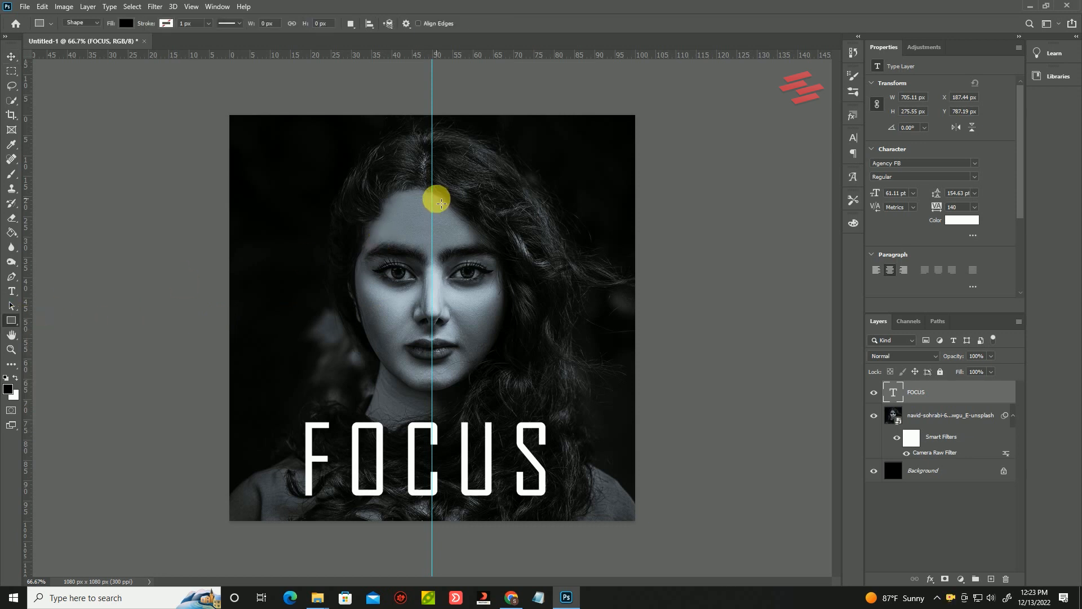
pyautogui.click(126, 23)
pyautogui.click(57, 84)
pyautogui.moveTo(352, 194); pyautogui.dragTo(358, 285)
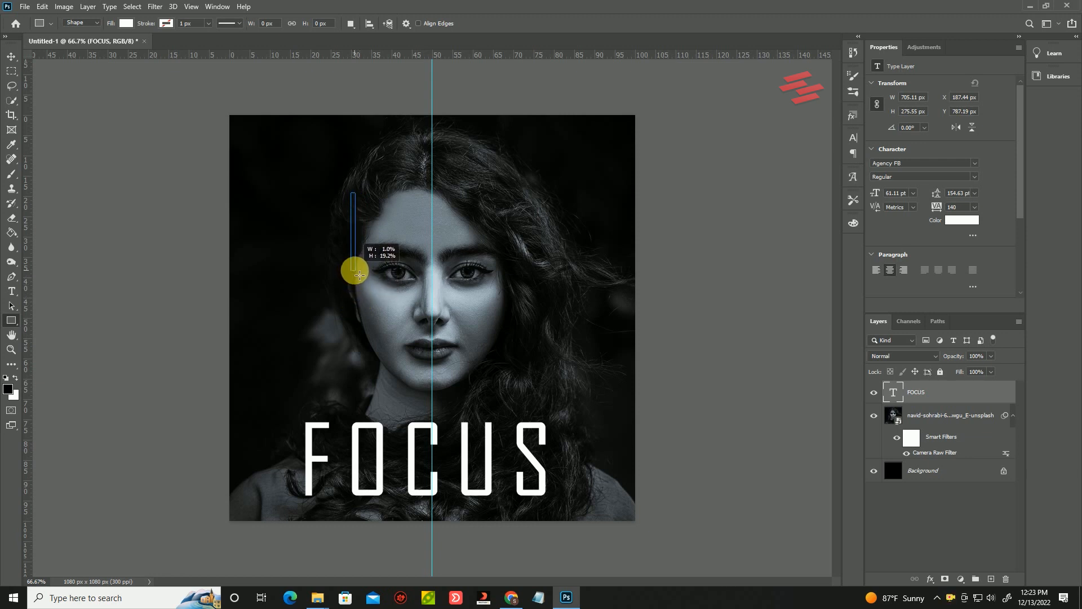
pyautogui.moveTo(358, 274); pyautogui.dragTo(355, 271)
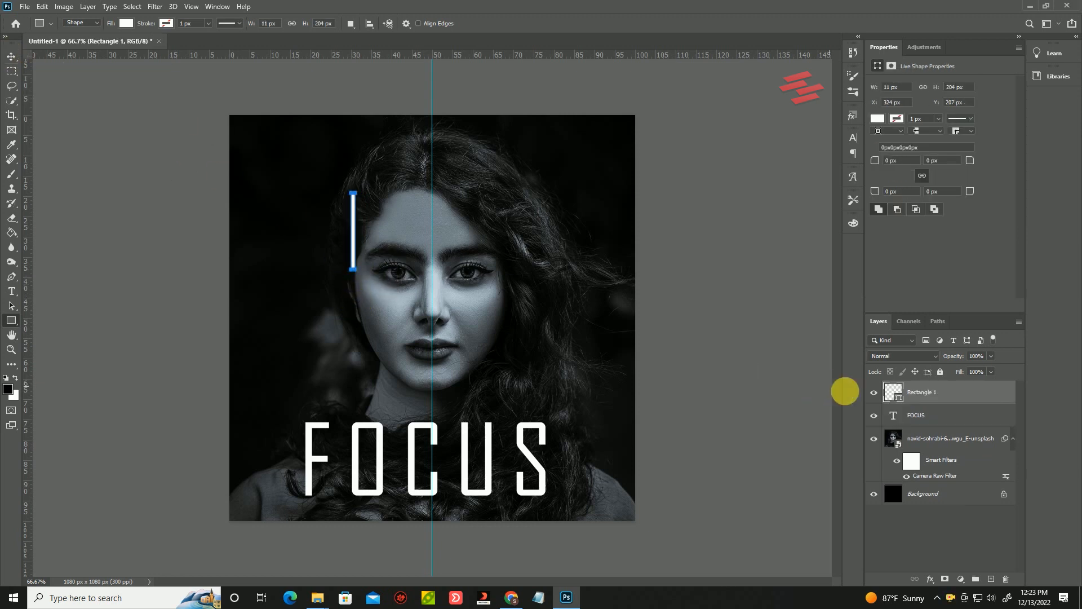
# Duplicate the thin rectangle and rotate the copy -90° to form a cross.
pyautogui.hotkey('ctrl', 'j')
pyautogui.hotkey('ctrl', 't')
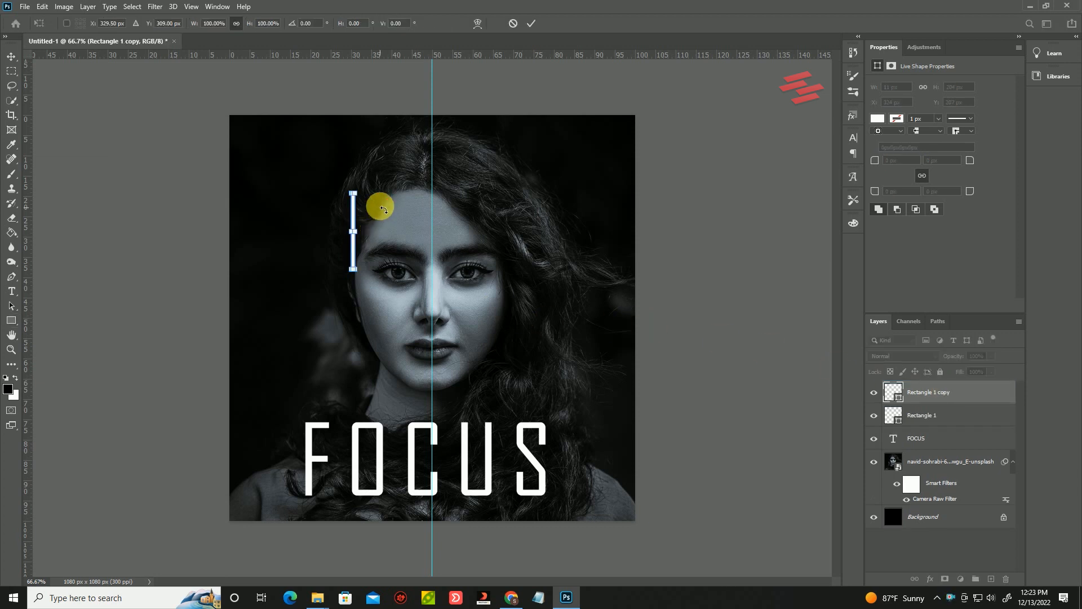
pyautogui.moveTo(383, 210); pyautogui.dragTo(335, 201)
pyautogui.click(531, 23)
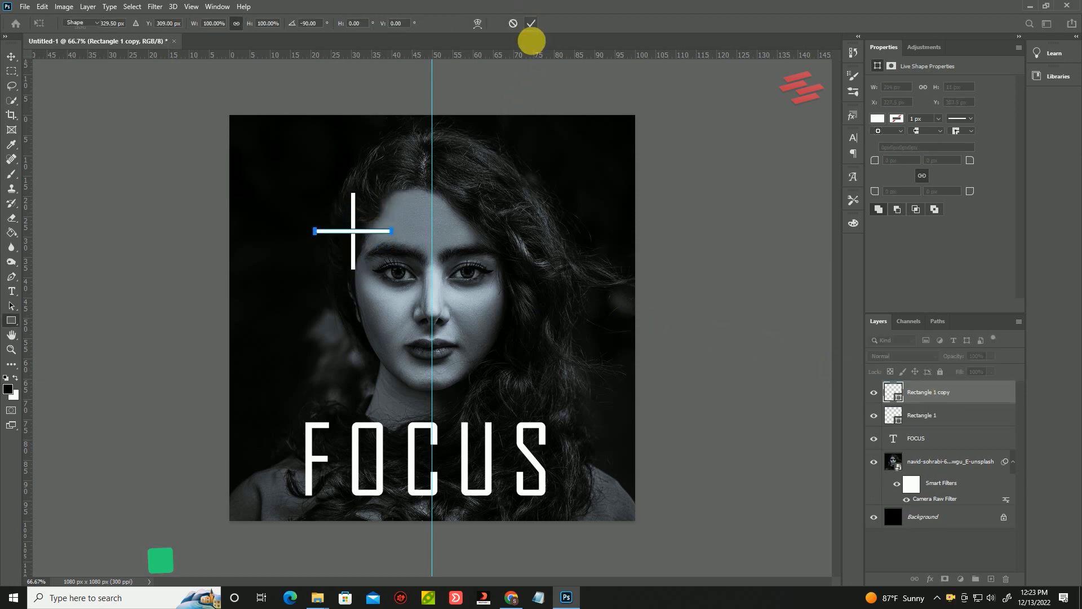
# Move both bars onto the forehead at the guide and align their centres into an even cross.
pyautogui.scroll(2, 336, 216)
pyautogui.moveTo(361, 210); pyautogui.dragTo(478, 205)
pyautogui.moveTo(389, 237); pyautogui.dragTo(493, 243)
pyautogui.keyDown('shift'); pyautogui.click(919, 413); pyautogui.keyUp('shift')
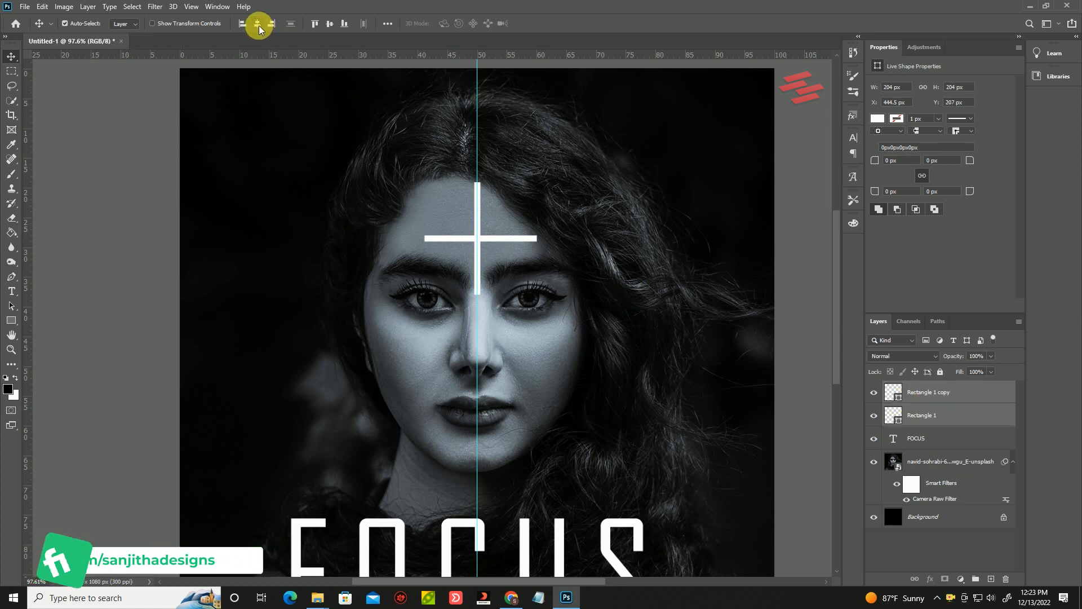
pyautogui.click(330, 23)
# Scale the cross to about 58% and place it at the upper edge of the letter O in FOCUS.
pyautogui.scroll(-1, 671, 351)
pyautogui.hotkey('ctrl', 't')
pyautogui.moveTo(479, 316); pyautogui.dragTo(423, 539)
pyautogui.scroll(-4, 384, 479)
pyautogui.scroll(5, 384, 479)
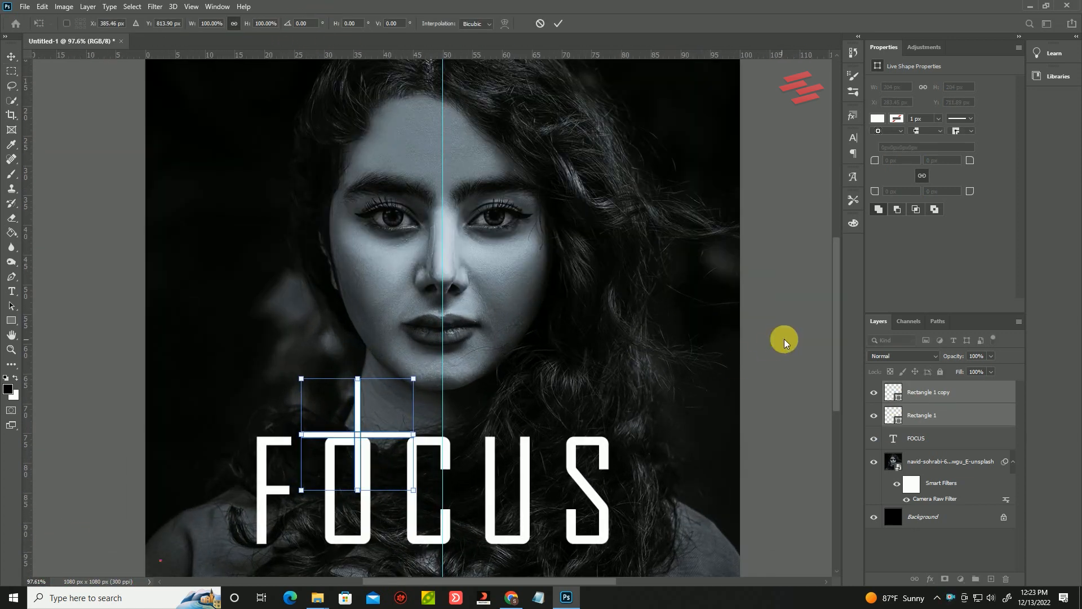
pyautogui.scroll(-3, 789, 369)
pyautogui.moveTo(364, 282); pyautogui.dragTo(386, 278)
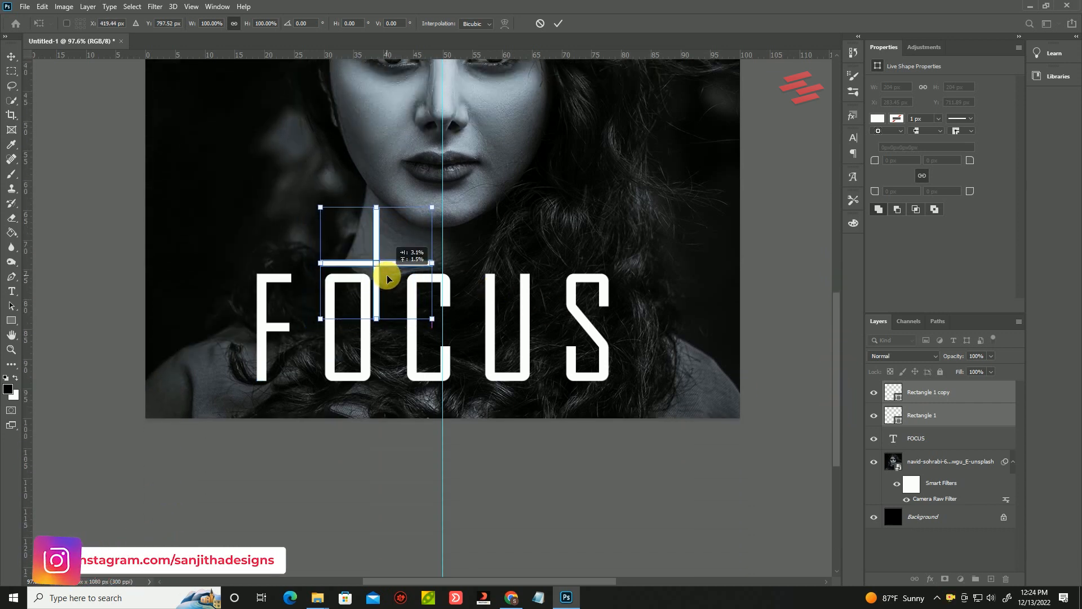
pyautogui.moveTo(432, 210); pyautogui.dragTo(386, 261)
pyautogui.scroll(5, 386, 260)
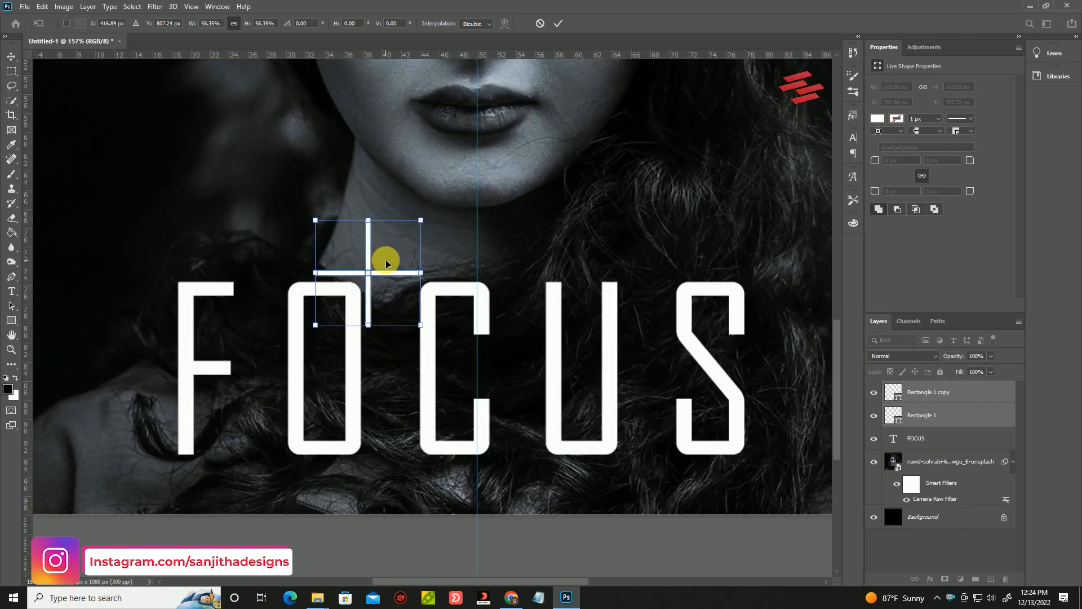
pyautogui.click(558, 23)
pyautogui.scroll(-6, 515, 103)
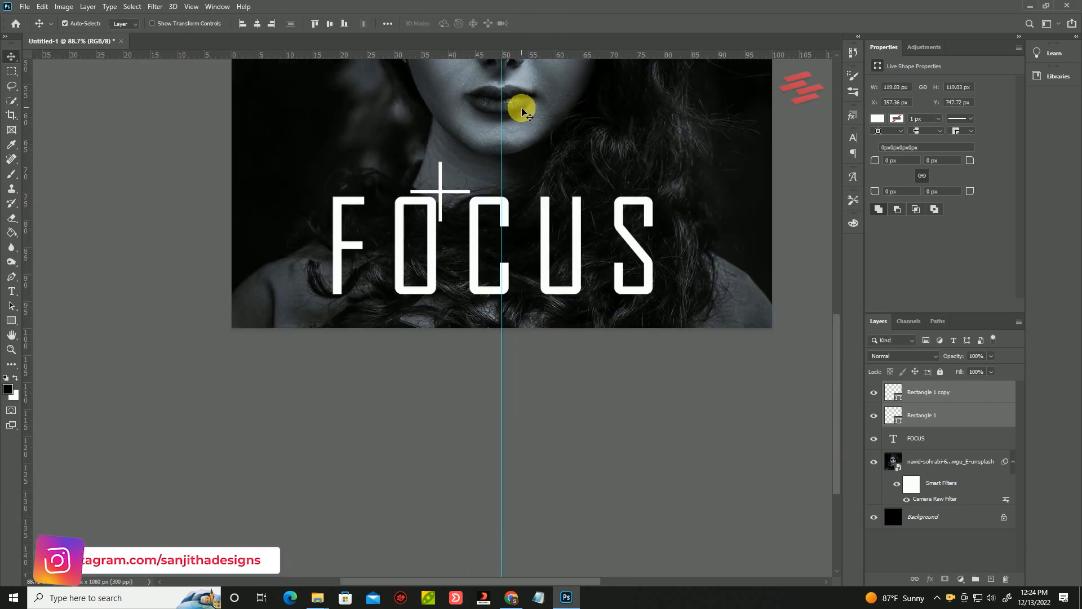
pyautogui.scroll(3, 398, 429)
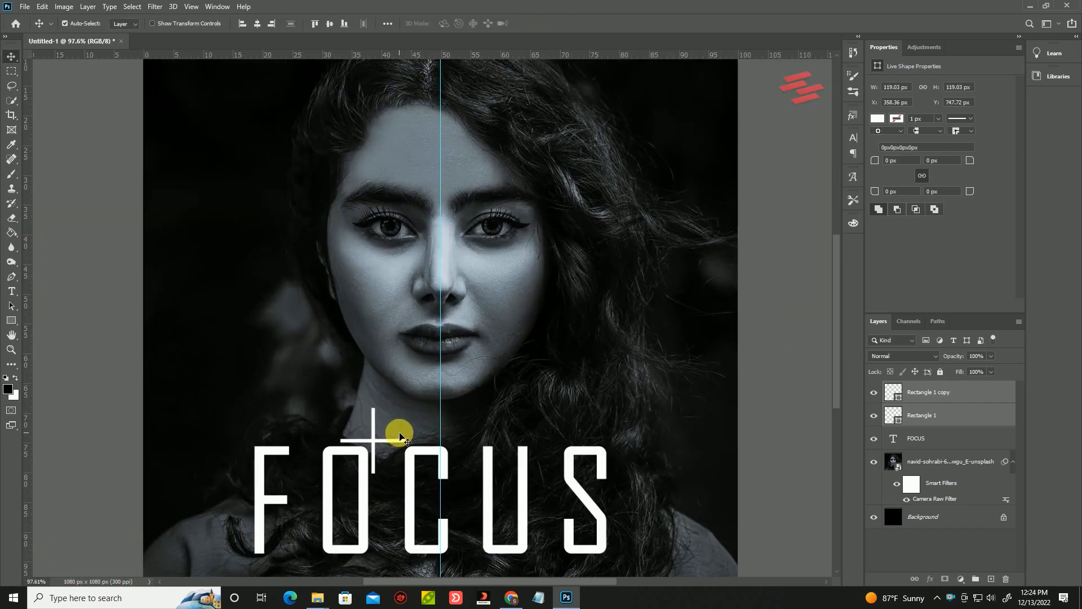
pyautogui.scroll(3, 430, 415)
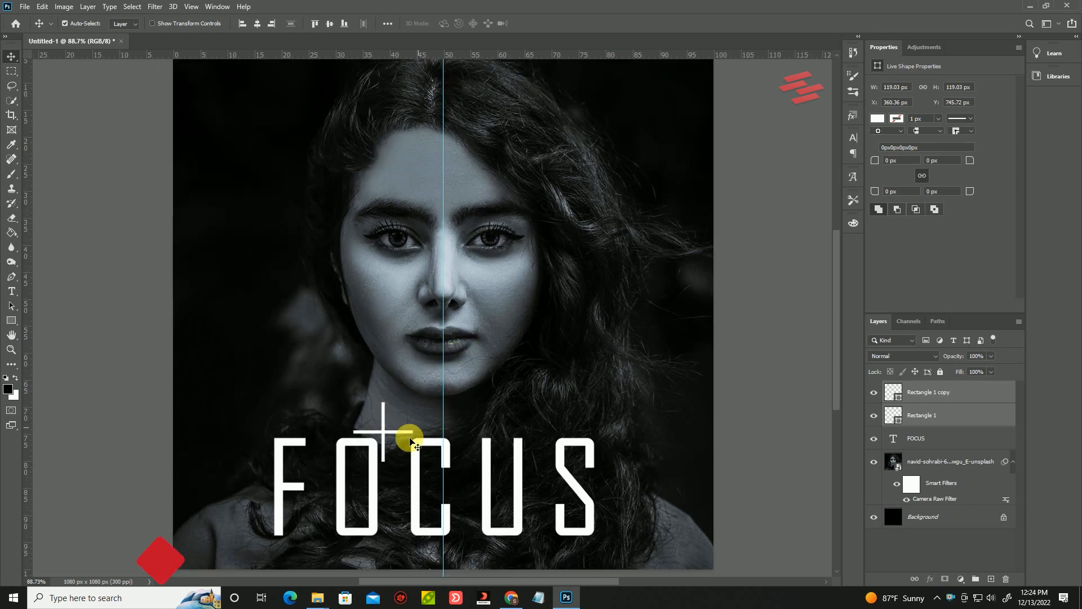
# Draw a circle about 49 px in diameter around the cross's centre, on a layer above the FOCUS text.
pyautogui.click(908, 441)
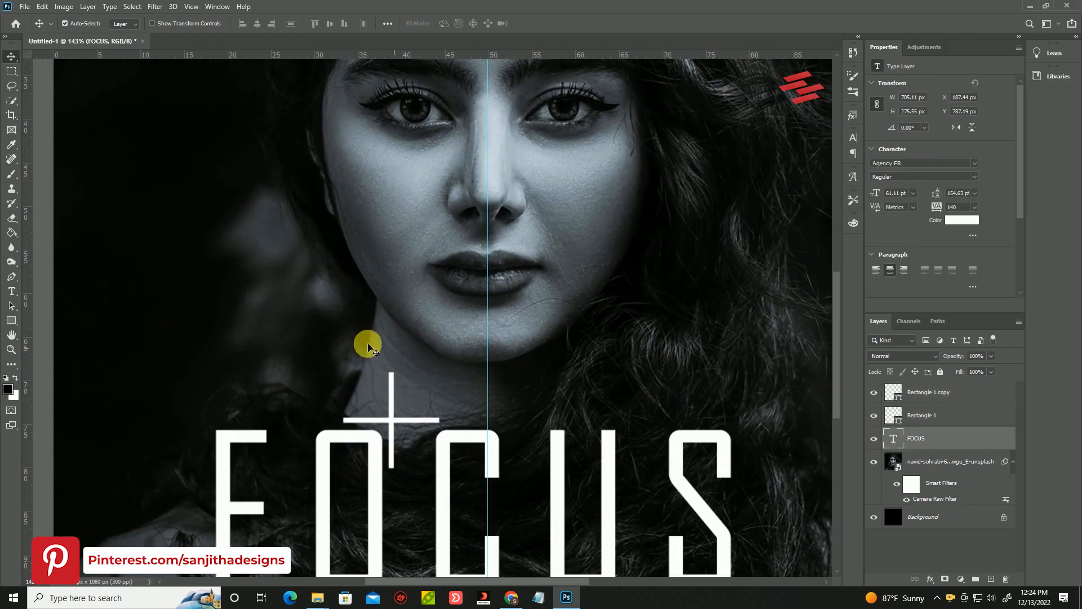
pyautogui.click(12, 321)
pyautogui.click(54, 341)
pyautogui.moveTo(391, 423); pyautogui.dragTo(430, 437)
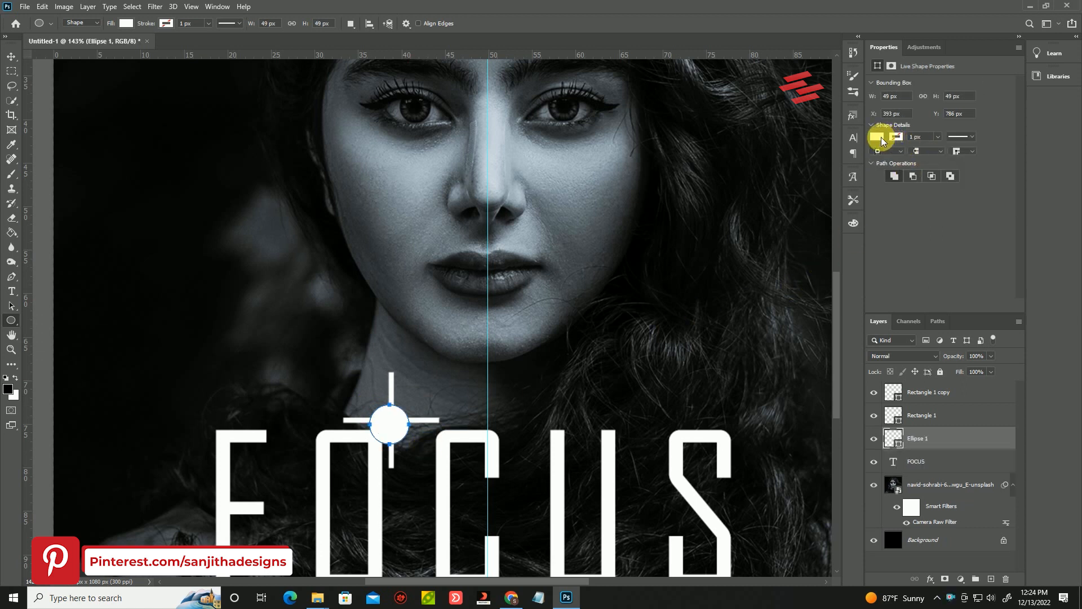
# Remove the circle's fill and give it a white stroke of about 4.66 px.
pyautogui.click(882, 139)
pyautogui.click(884, 158)
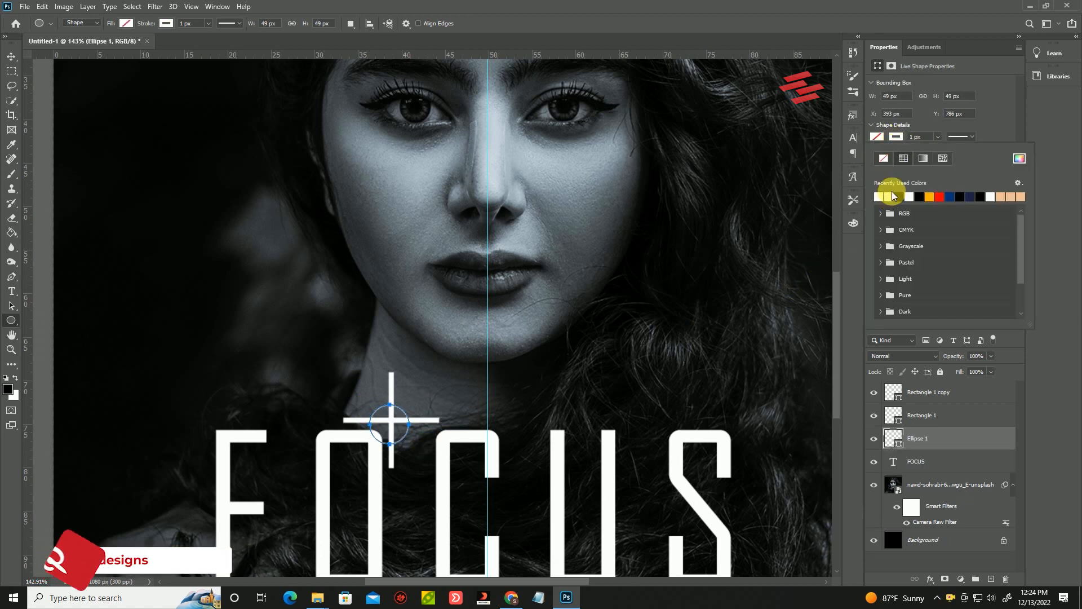
pyautogui.click(937, 126)
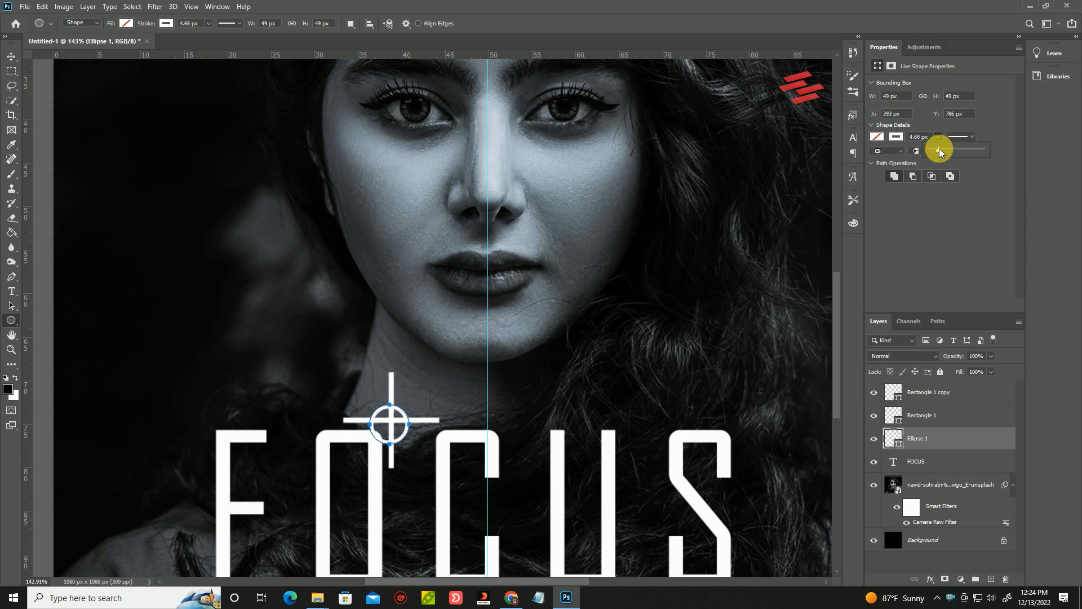
# Select the circle and both bars and align their centres into a crosshair.
pyautogui.click(9, 59)
pyautogui.keyDown('shift'); pyautogui.click(900, 392); pyautogui.keyUp('shift')
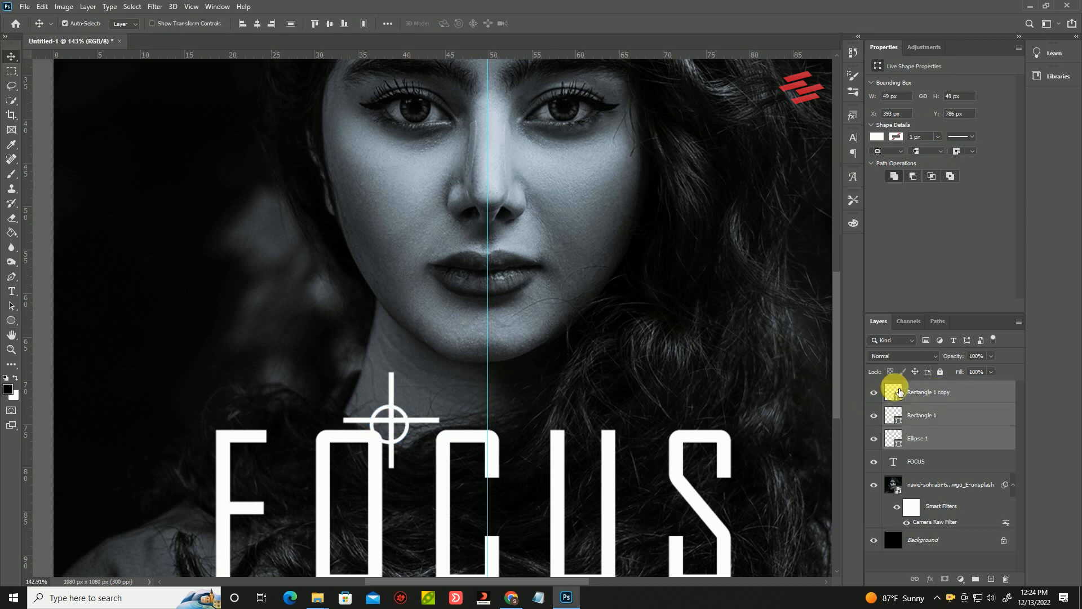
pyautogui.click(292, 25)
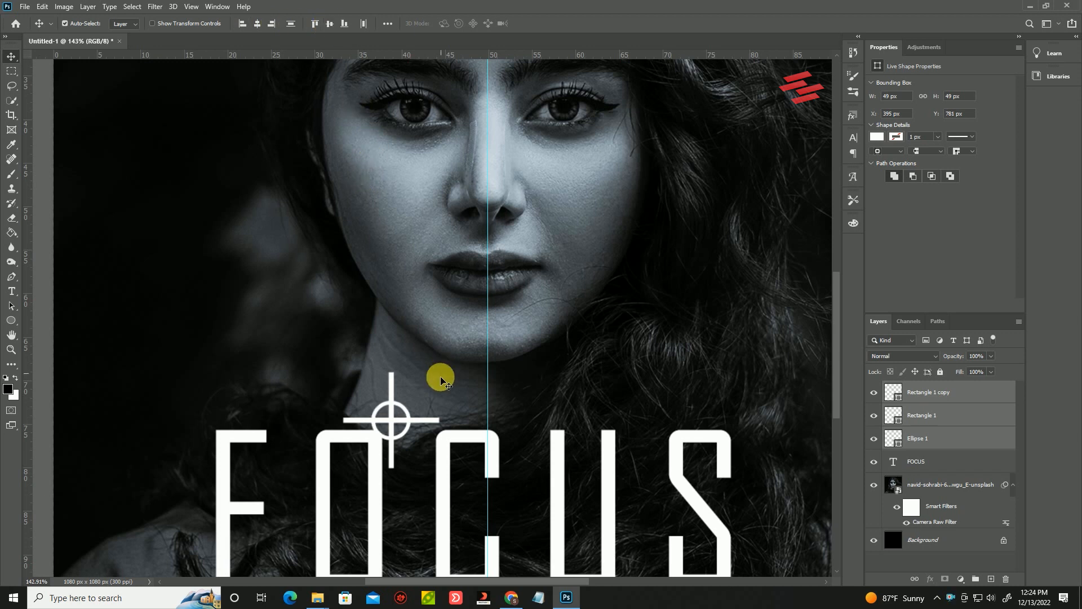
# Move the crosshair into the centre of the letter O in FOCUS.
pyautogui.scroll(3, 441, 381)
pyautogui.scroll(-3, 434, 367)
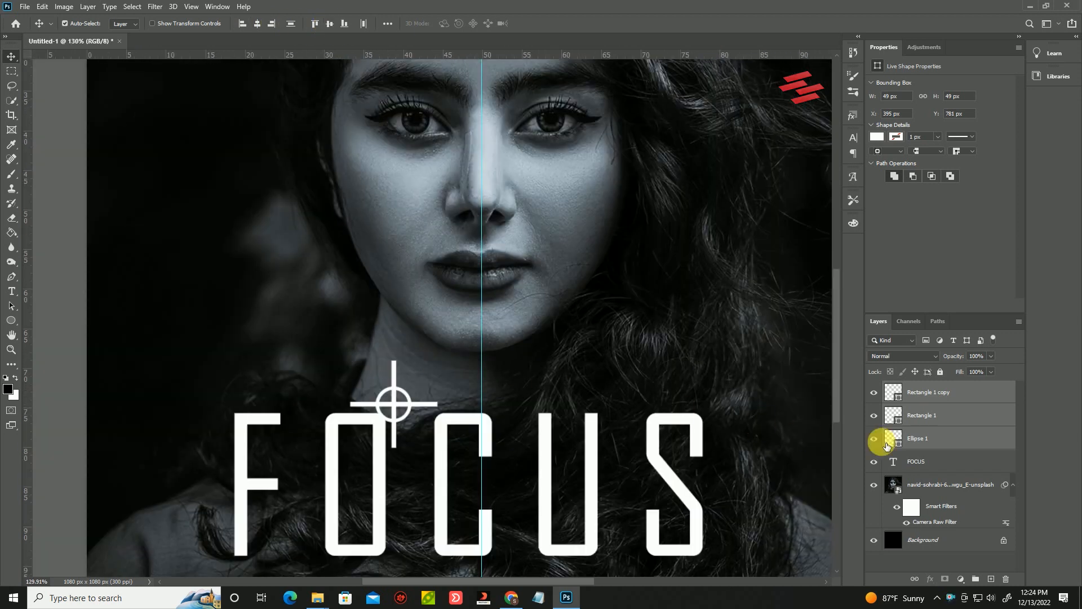
pyautogui.hotkey('ctrl', 't')
pyautogui.moveTo(401, 404); pyautogui.dragTo(363, 484)
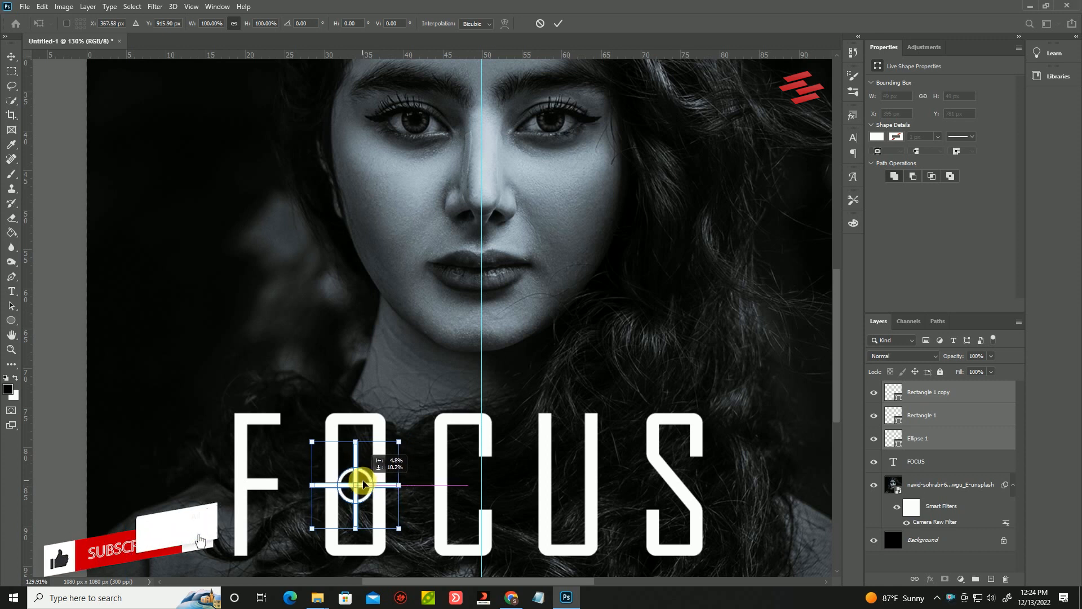
pyautogui.moveTo(363, 483); pyautogui.dragTo(363, 481)
pyautogui.scroll(6, 358, 495)
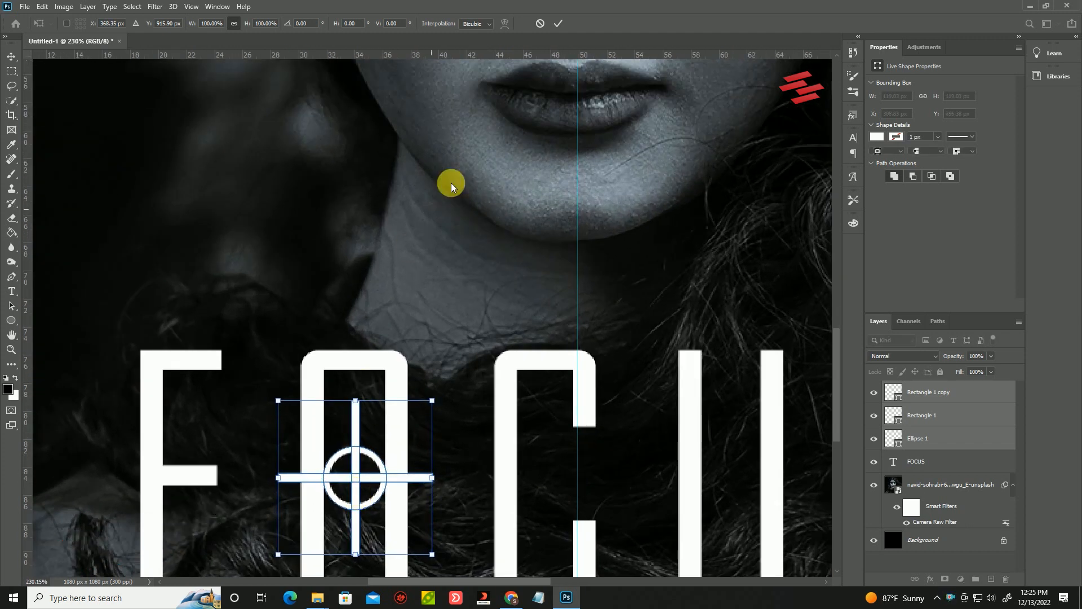
pyautogui.click(556, 25)
pyautogui.scroll(-8, 454, 150)
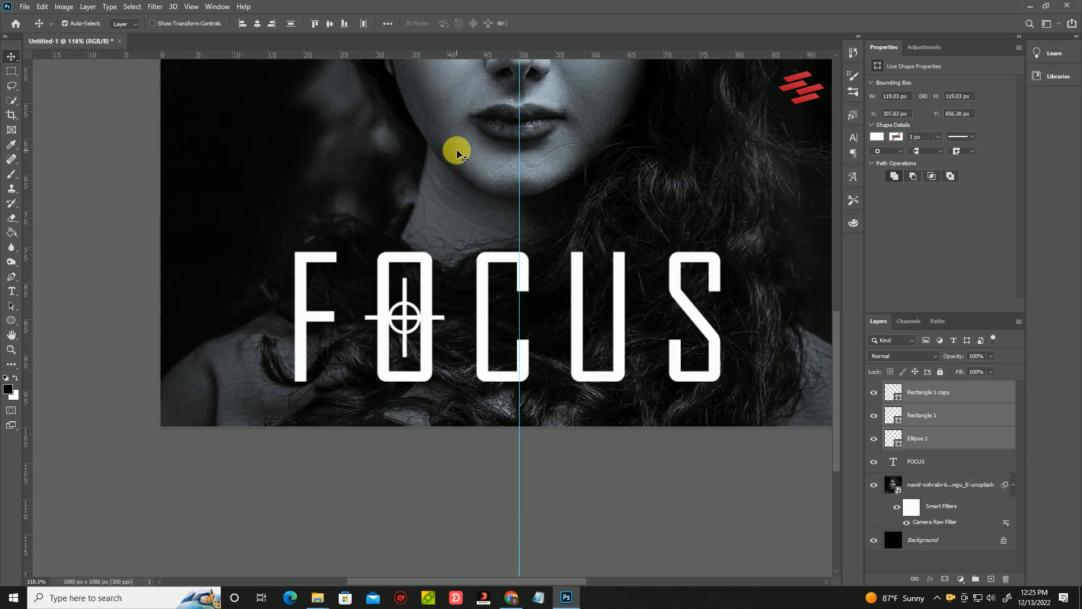
pyautogui.scroll(-3, 456, 156)
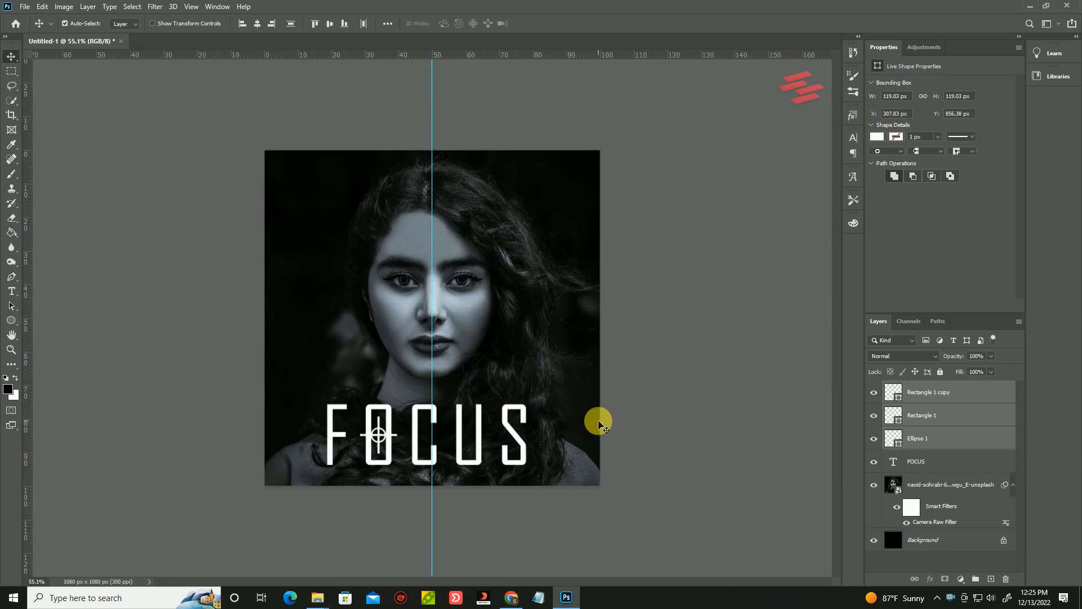
# Group the crosshair layers with the FOCUS text and centre the group on the vertical guide, at about X 540, Y 872 px.
pyautogui.keyDown('ctrl'); pyautogui.click(936, 462); pyautogui.keyUp('ctrl')
pyautogui.click(976, 579)
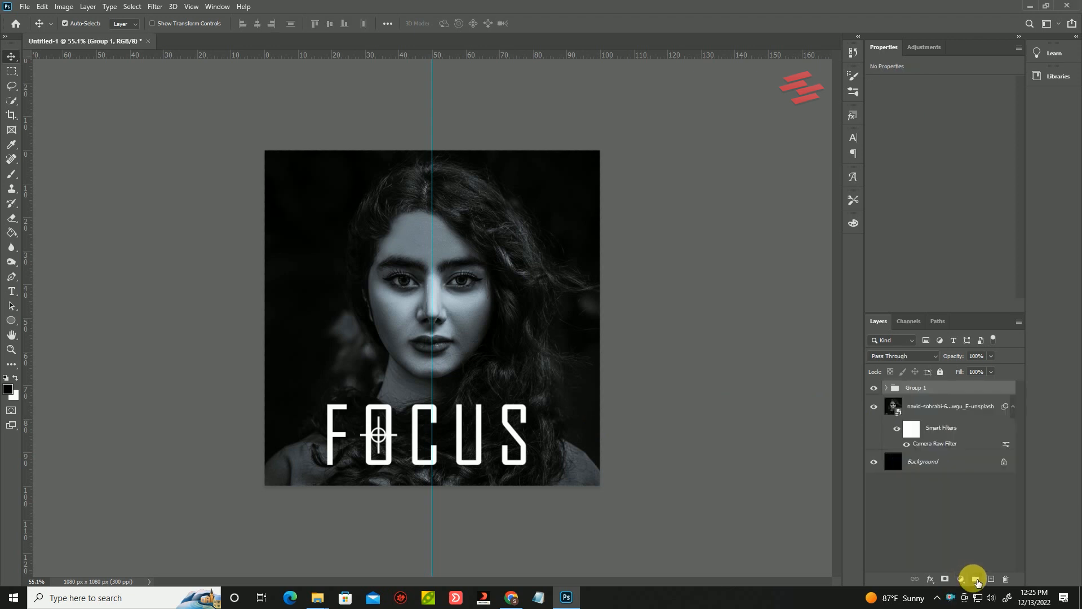
pyautogui.hotkey('ctrl', 't')
pyautogui.moveTo(466, 446); pyautogui.dragTo(470, 434)
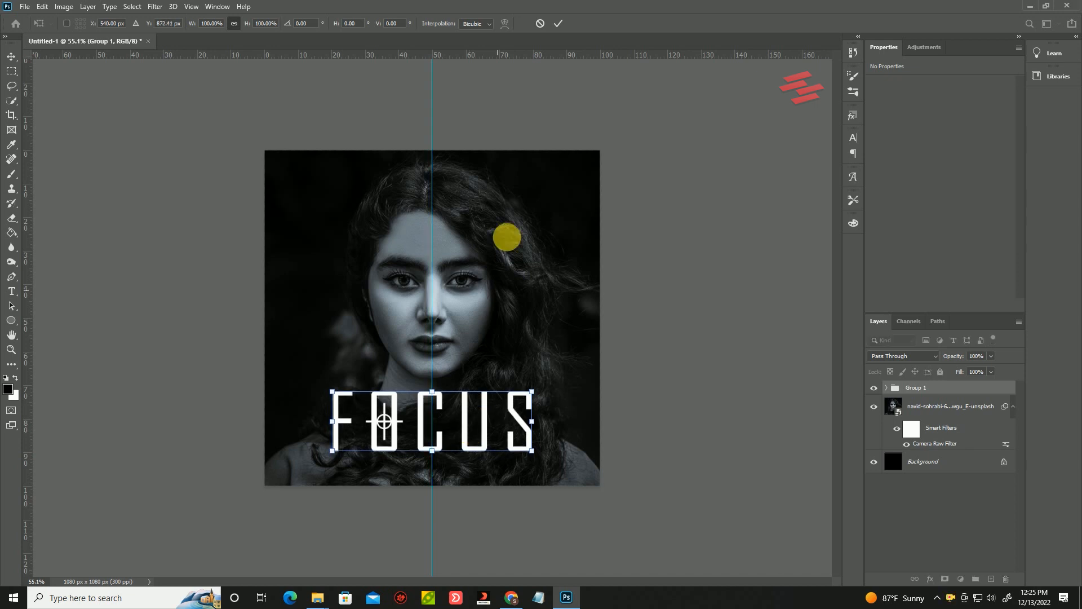
pyautogui.click(558, 21)
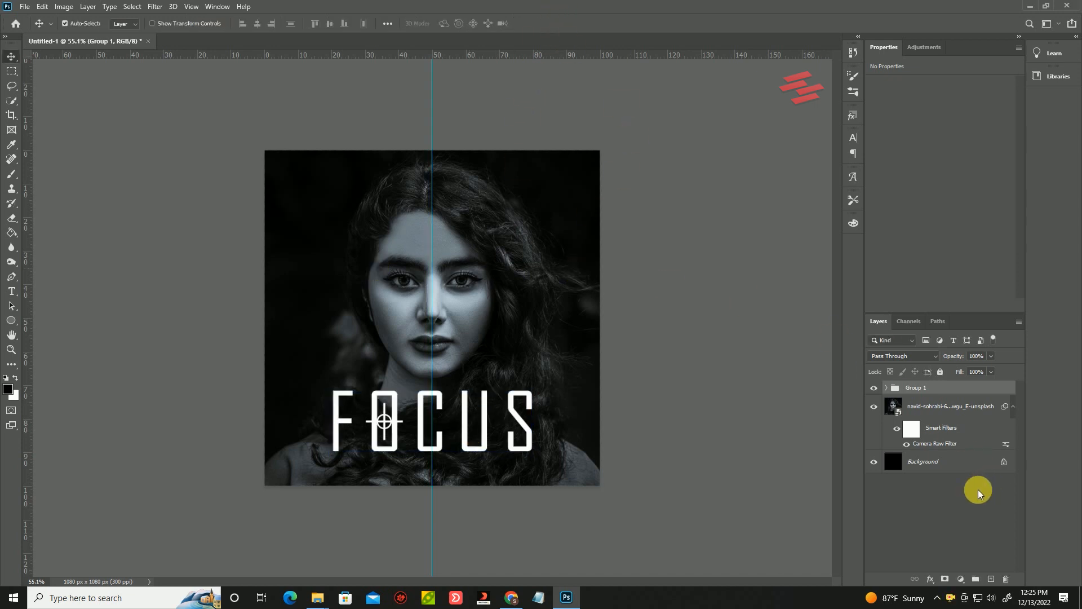
# Add a white text line reading TJR X IZZY above the FOCUS lettering.
pyautogui.click(11, 291)
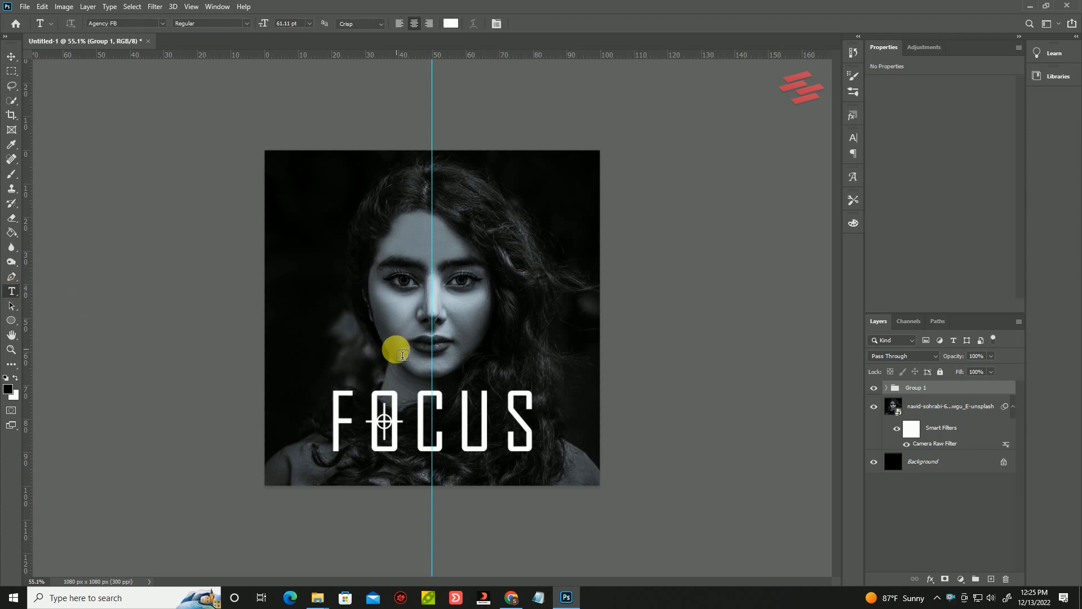
pyautogui.click(390, 352)
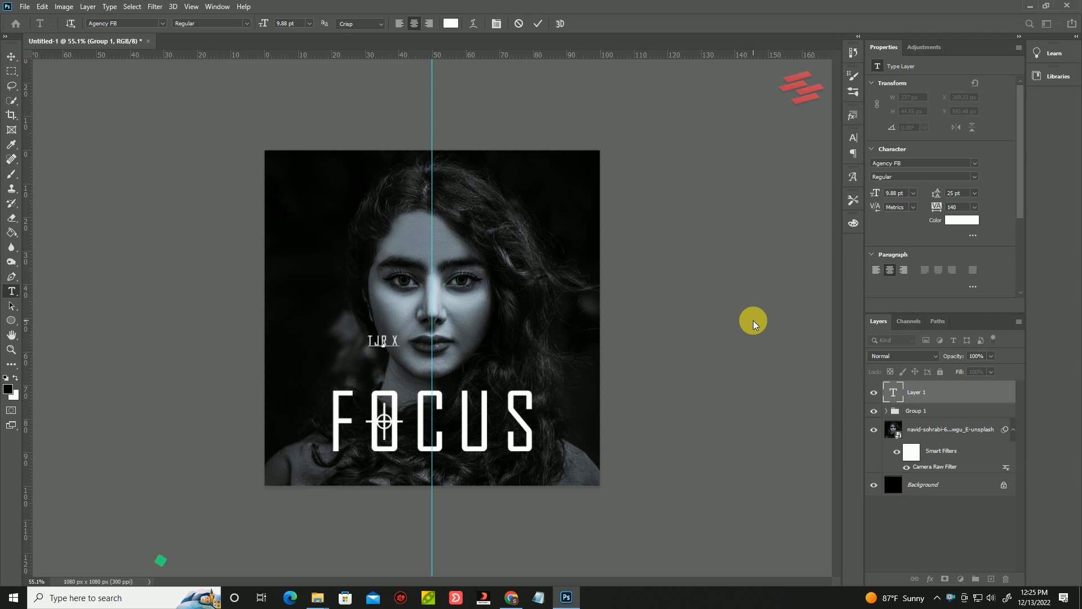
pyautogui.write('TJR X IZZY')
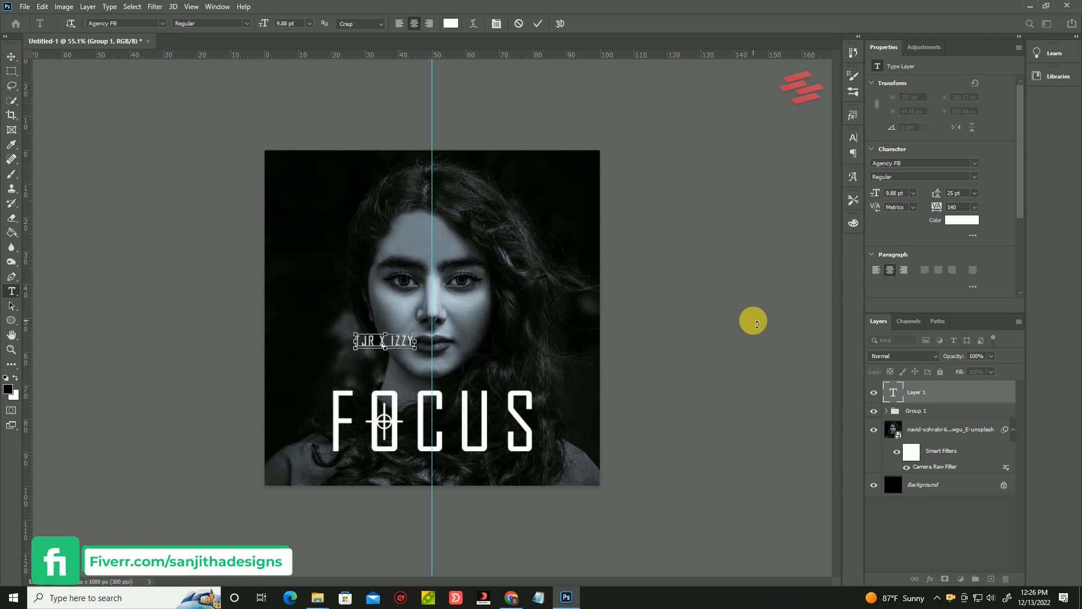
# Change the font of the whole TJR X IZZY text to Microsoft Yi Baiti.
pyautogui.hotkey('ctrl', 'a')
pyautogui.click(975, 163)
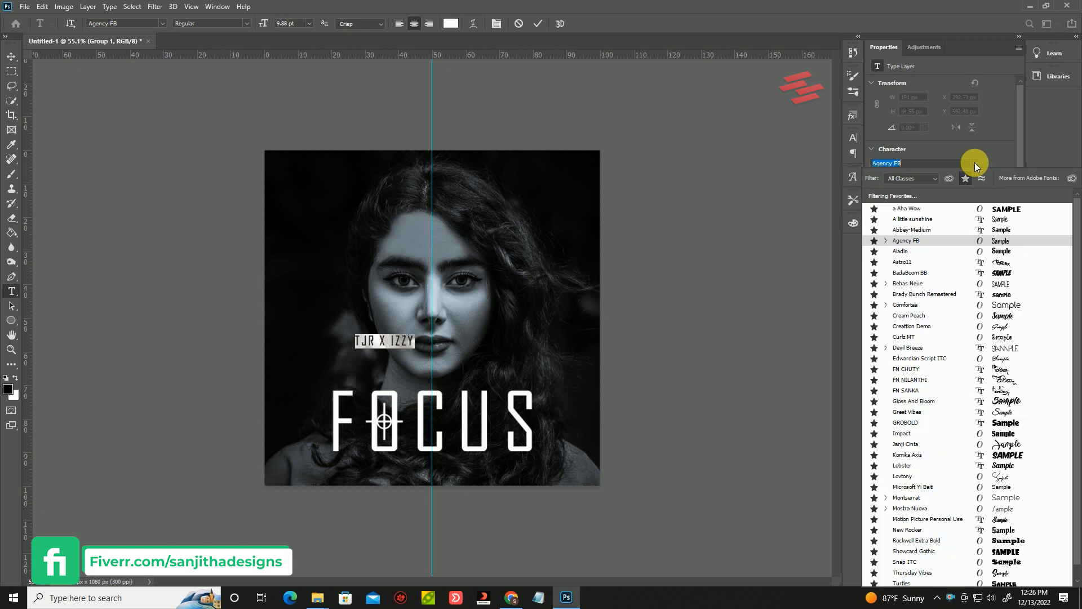
pyautogui.click(1009, 486)
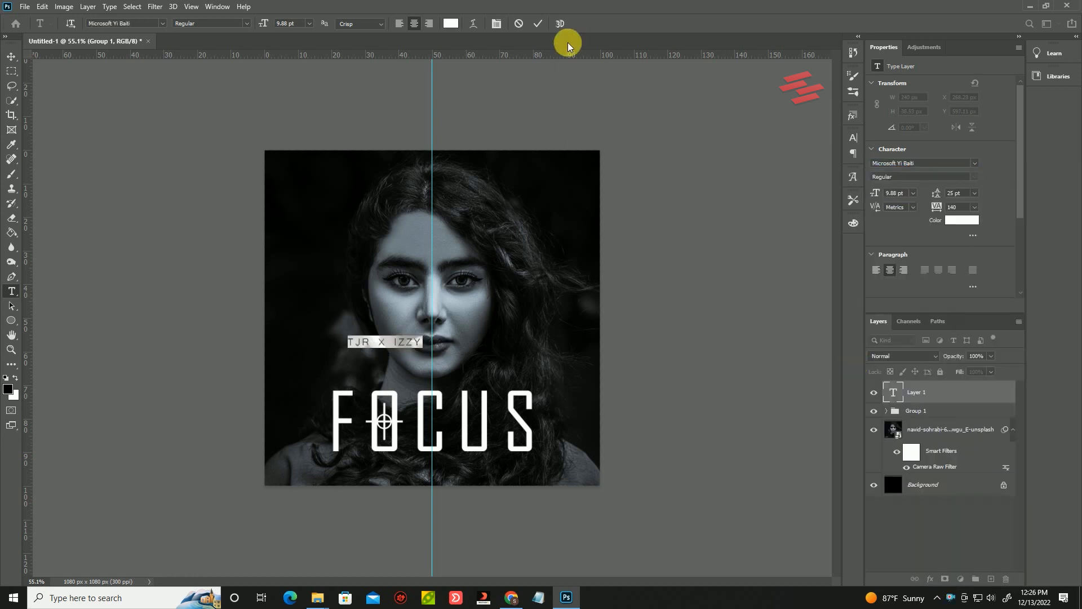
pyautogui.click(540, 24)
# Move the TJR X IZZY text just below FOCUS, centred on the vertical guide.
pyautogui.hotkey('ctrl', 't')
pyautogui.moveTo(401, 358); pyautogui.dragTo(442, 466)
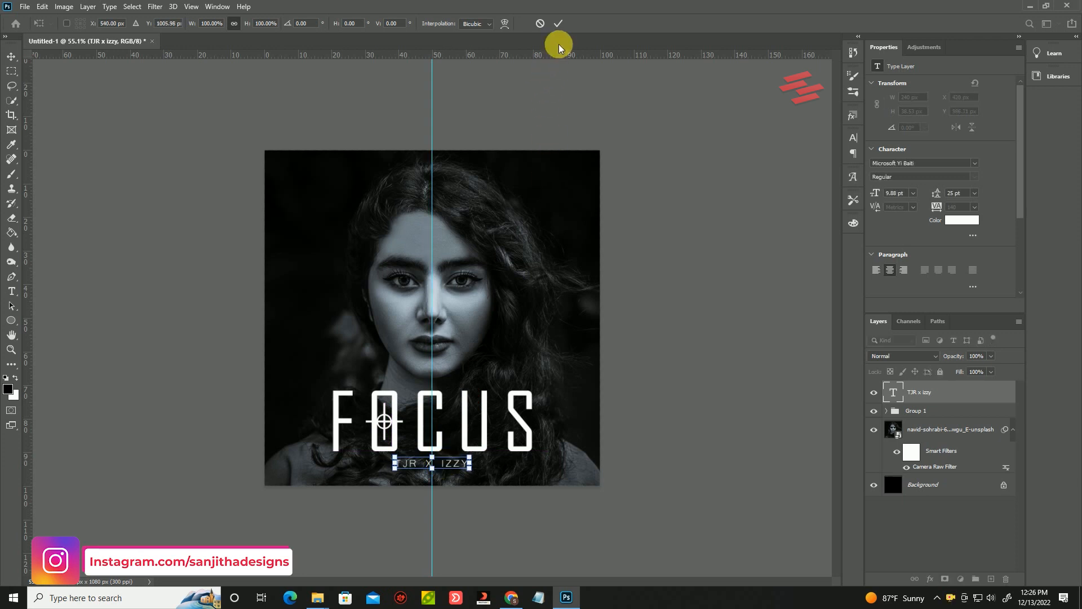
pyautogui.click(12, 59)
pyautogui.scroll(2, 405, 437)
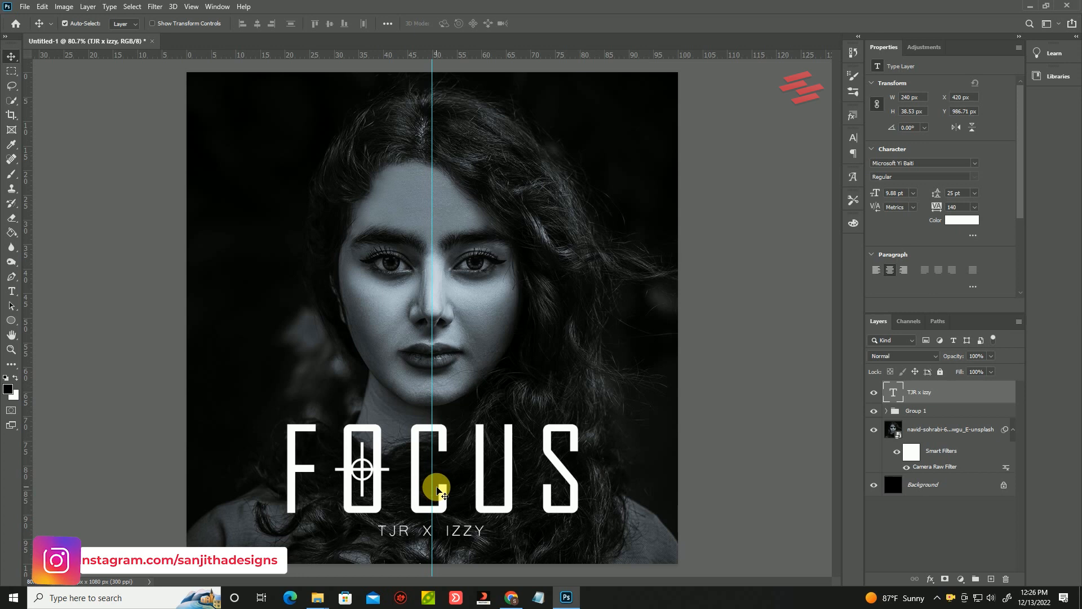
pyautogui.scroll(-2, 583, 348)
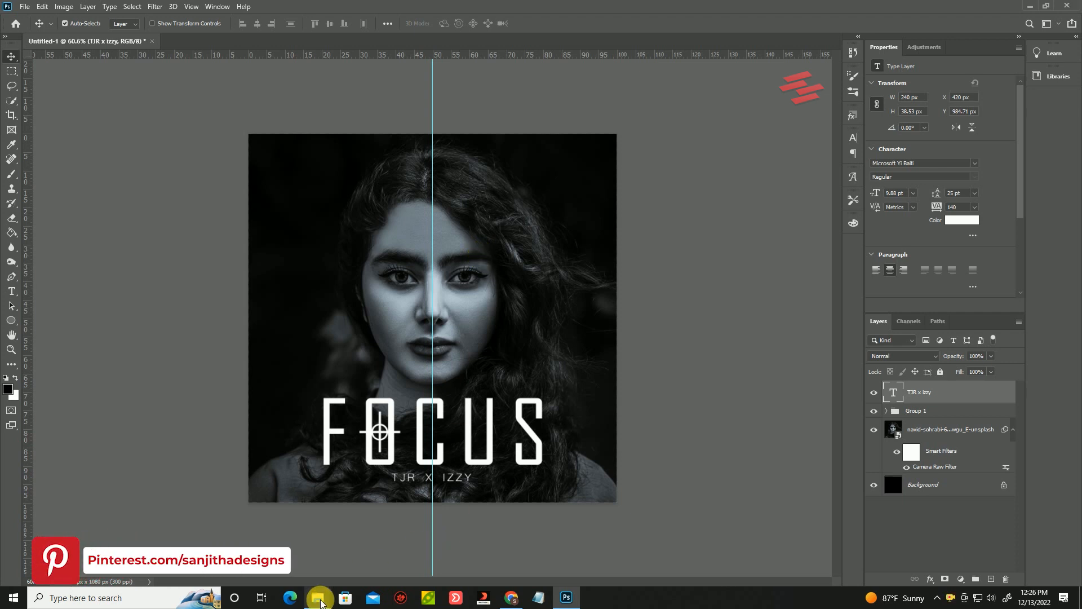
# Place the lantern photo valou-_c-eOLYsGRoY8g-unsplash.jpg on the poster and set its blend mode to Overlay.
pyautogui.moveTo(323, 601)
pyautogui.click(399, 536)
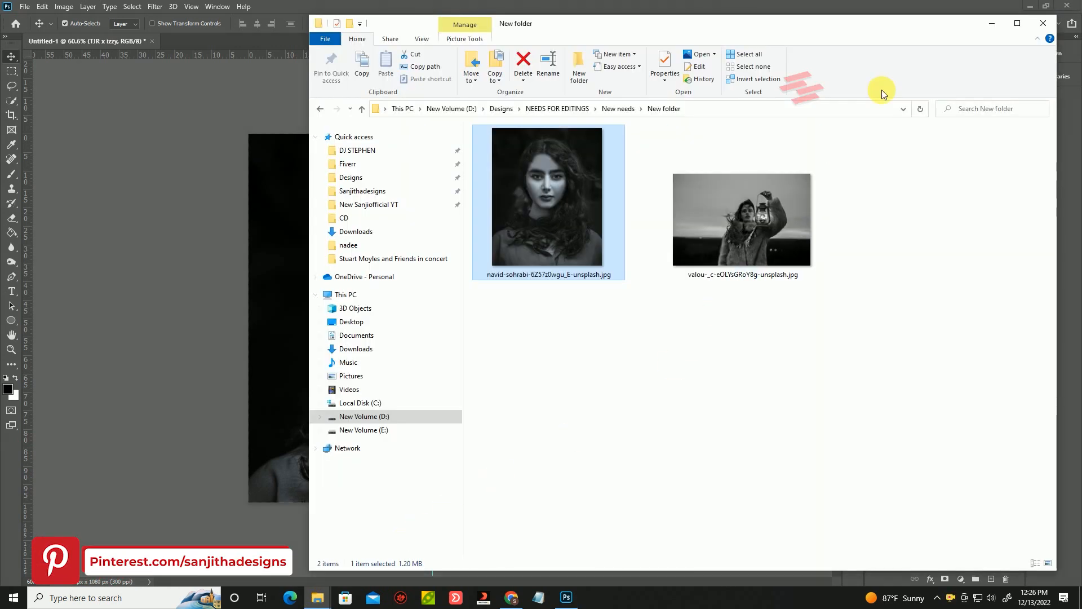
pyautogui.click(741, 220)
pyautogui.moveTo(576, 604); pyautogui.dragTo(519, 374)
pyautogui.click(538, 25)
pyautogui.click(884, 356)
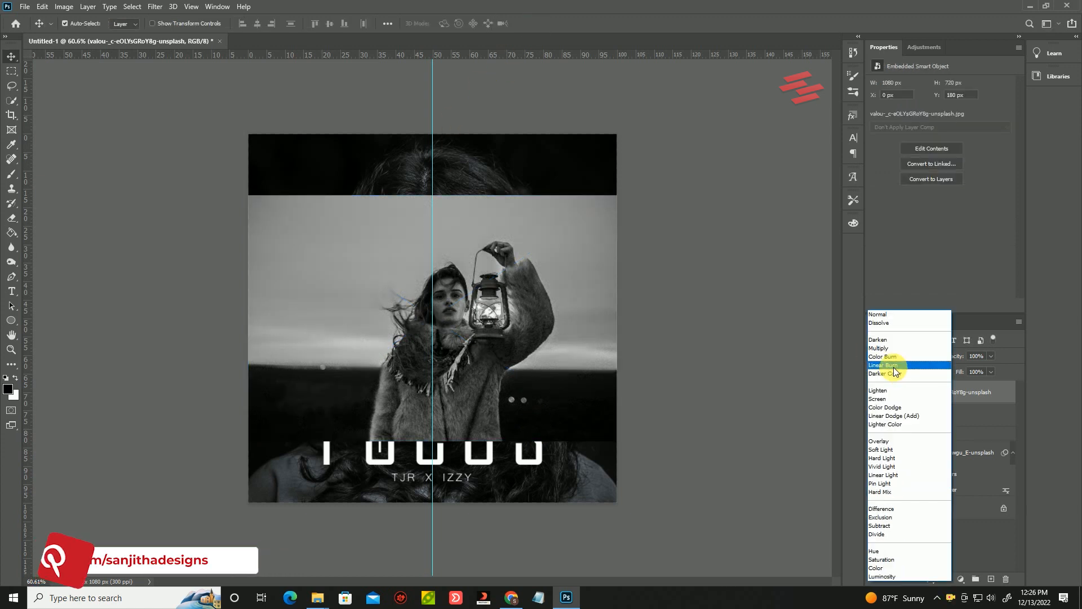
pyautogui.click(880, 442)
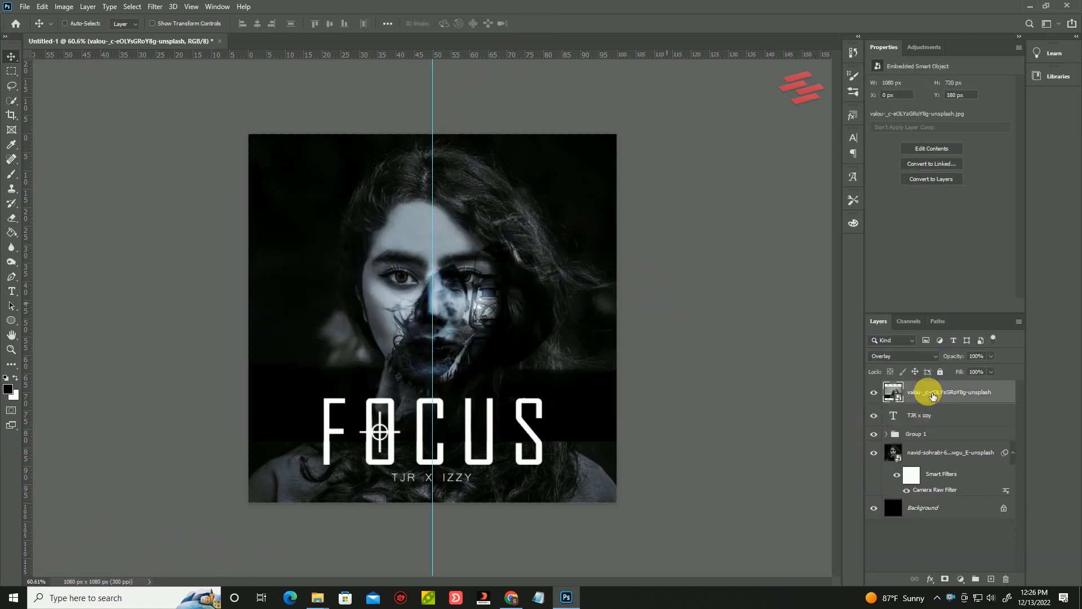
# Enlarge the lantern photo to about 2238 × 1492 px with its woman at the poster's upper right, blended as Screen at 24% opacity.
pyautogui.hotkey('ctrl', 't')
pyautogui.moveTo(535, 326); pyautogui.dragTo(511, 324)
pyautogui.scroll(-3, 471, 257)
pyautogui.moveTo(418, 191); pyautogui.dragTo(418, 96)
pyautogui.scroll(5, 506, 247)
pyautogui.moveTo(506, 248)
pyautogui.mouseDown()
pyautogui.moveTo(498, 237)
pyautogui.moveTo(353, 234)
pyautogui.moveTo(377, 218)
pyautogui.moveTo(648, 224)
pyautogui.mouseUp()
pyautogui.press('Return')
pyautogui.click(904, 356)
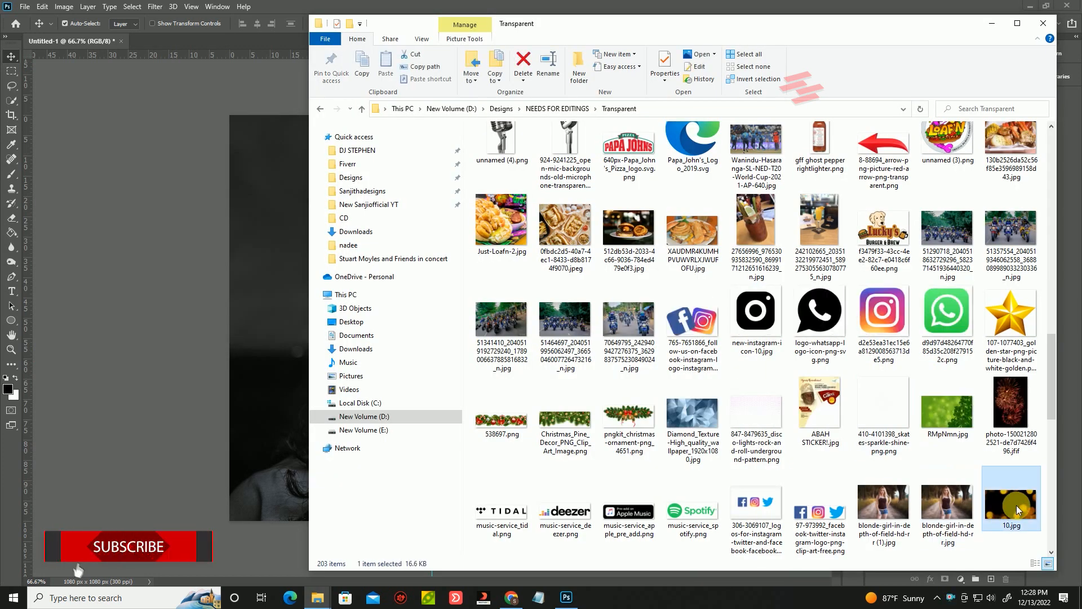
# Place the bokeh image 10.jpg from the Transparent folder on the poster and rotate it 90° clockwise.
pyautogui.moveTo(1017, 505); pyautogui.dragTo(470, 420)
pyautogui.rightClick(499, 324)
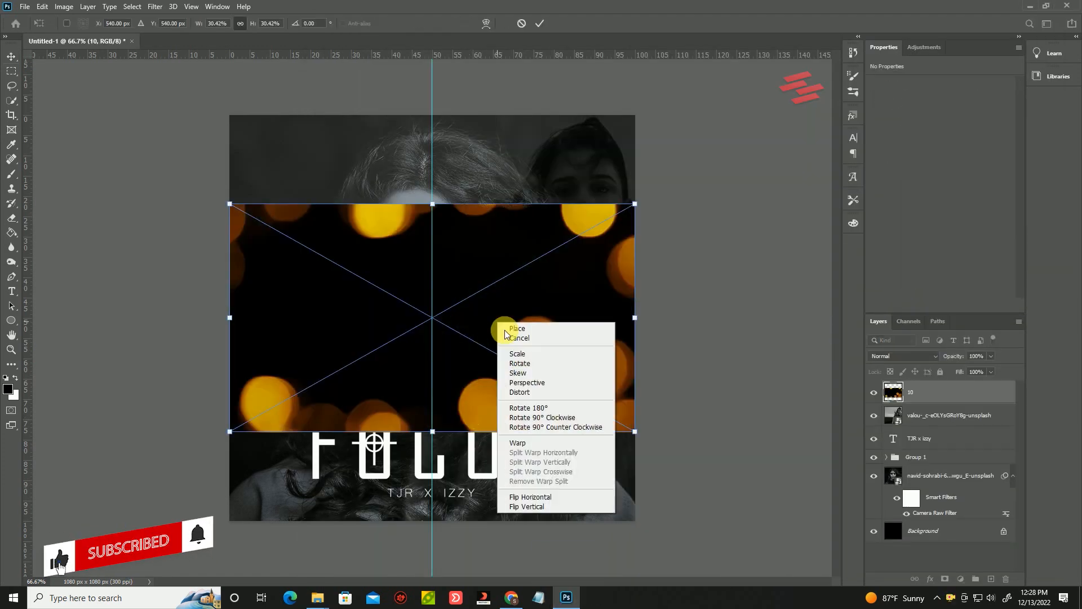
pyautogui.click(541, 422)
# Scale the bokeh image to the full 1080 px canvas width and set its blend mode to Screen.
pyautogui.moveTo(319, 320); pyautogui.dragTo(229, 317)
pyautogui.moveTo(548, 320); pyautogui.dragTo(635, 314)
pyautogui.press('Return')
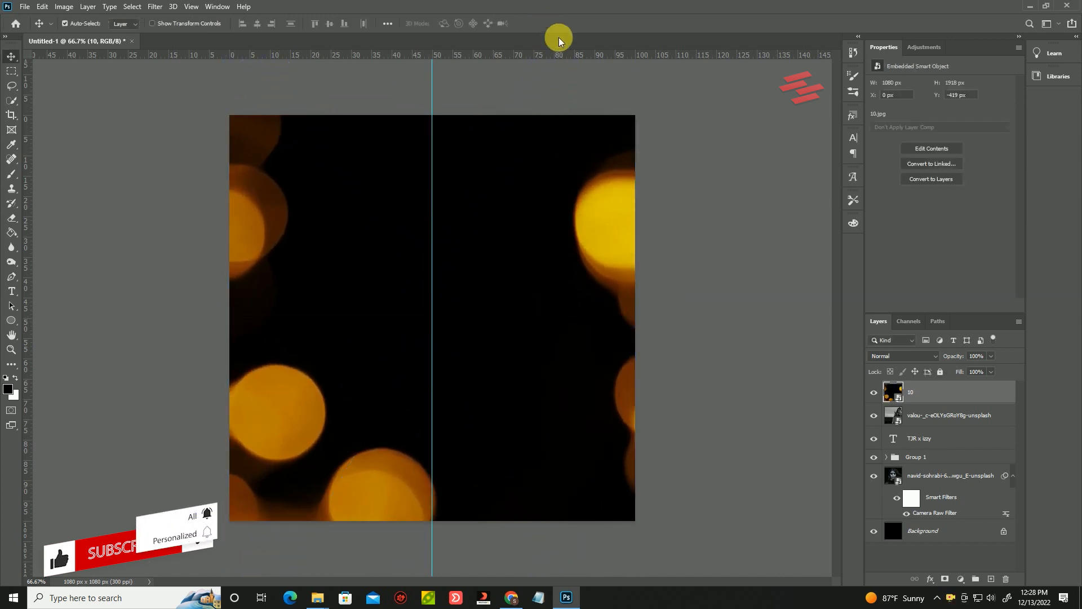
pyautogui.click(905, 356)
pyautogui.click(895, 401)
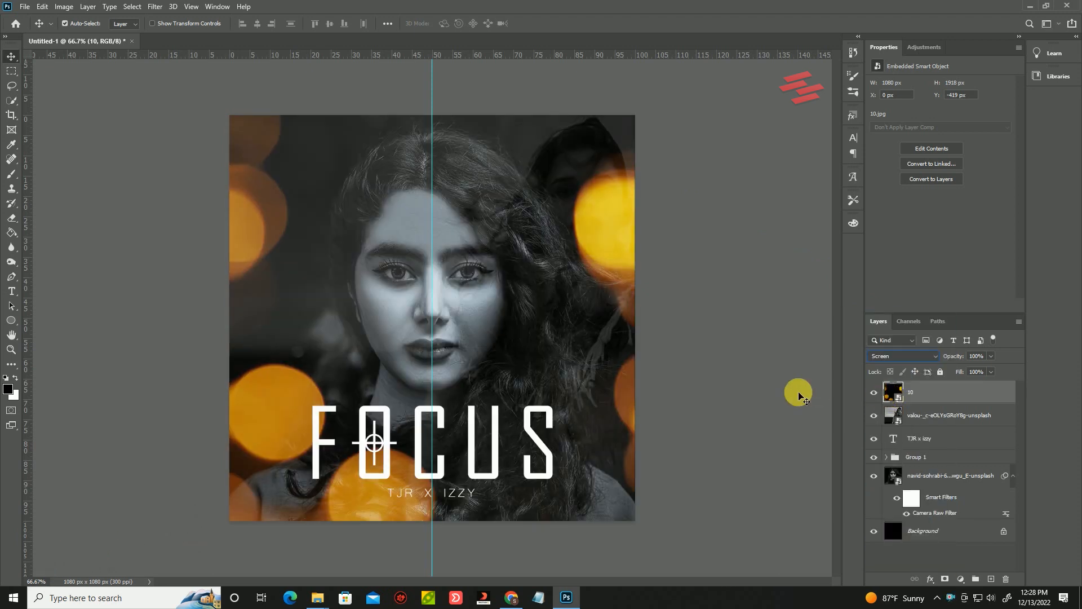
# Lock the bokeh layer and shift the lantern photo so its woman sits at the poster's upper left.
pyautogui.click(929, 426)
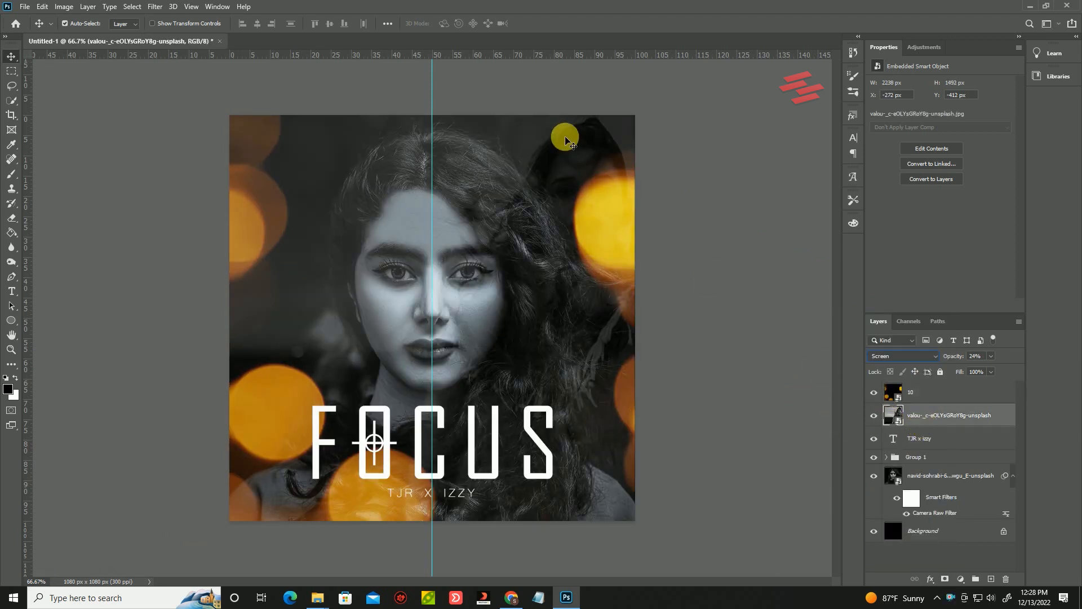
pyautogui.click(946, 394)
pyautogui.click(941, 371)
pyautogui.click(937, 423)
pyautogui.moveTo(580, 150); pyautogui.dragTo(313, 156)
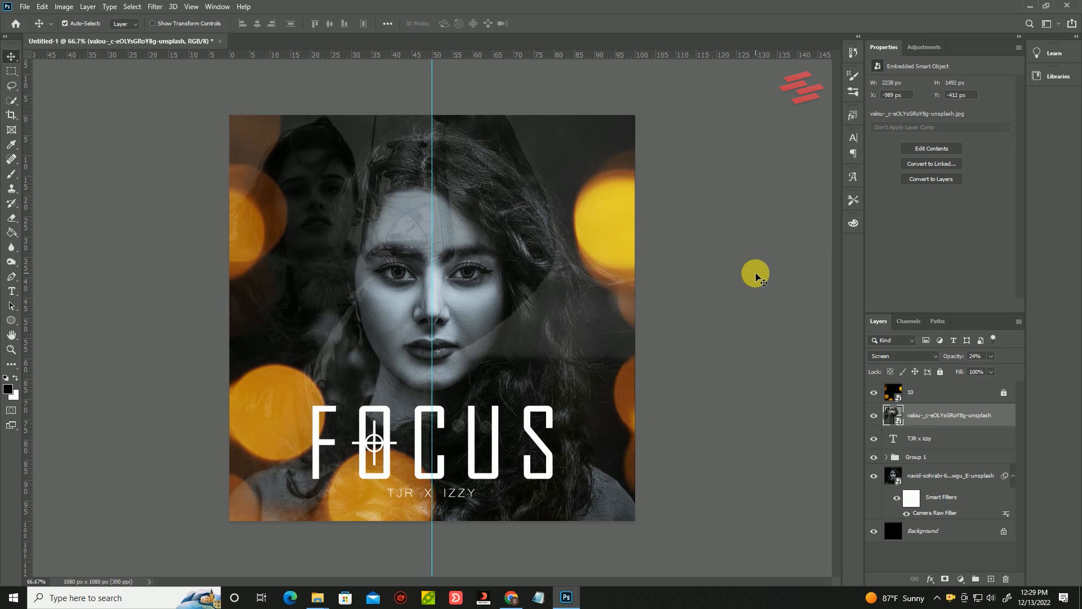
# Group the TJR X IZZY text layer together with the FOCUS and crosshair group.
pyautogui.click(941, 445)
pyautogui.keyDown('shift'); pyautogui.click(933, 463); pyautogui.keyUp('shift')
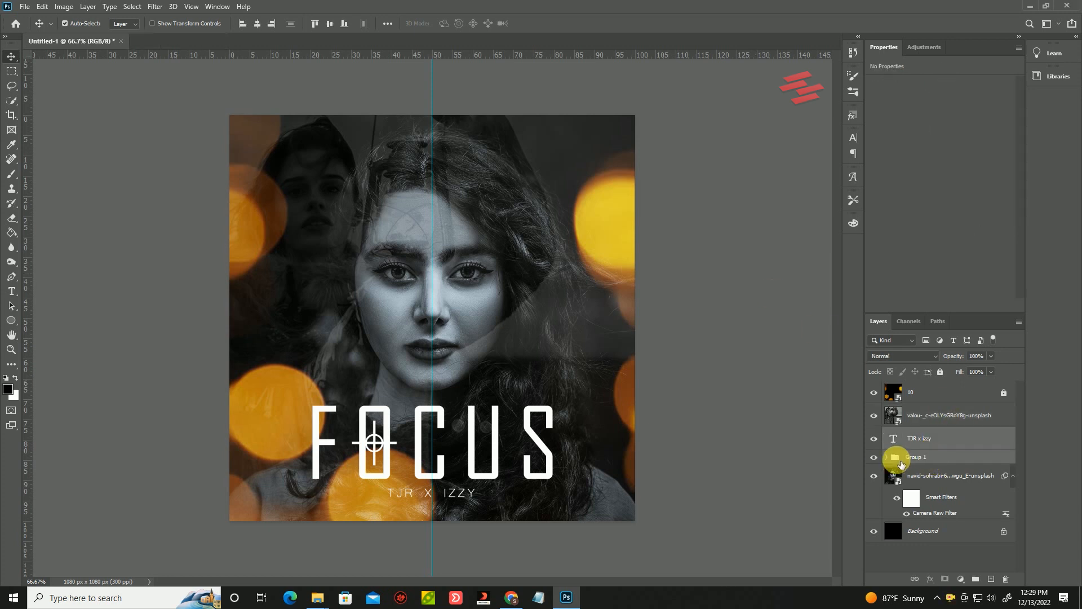
pyautogui.click(877, 457)
pyautogui.click(876, 457)
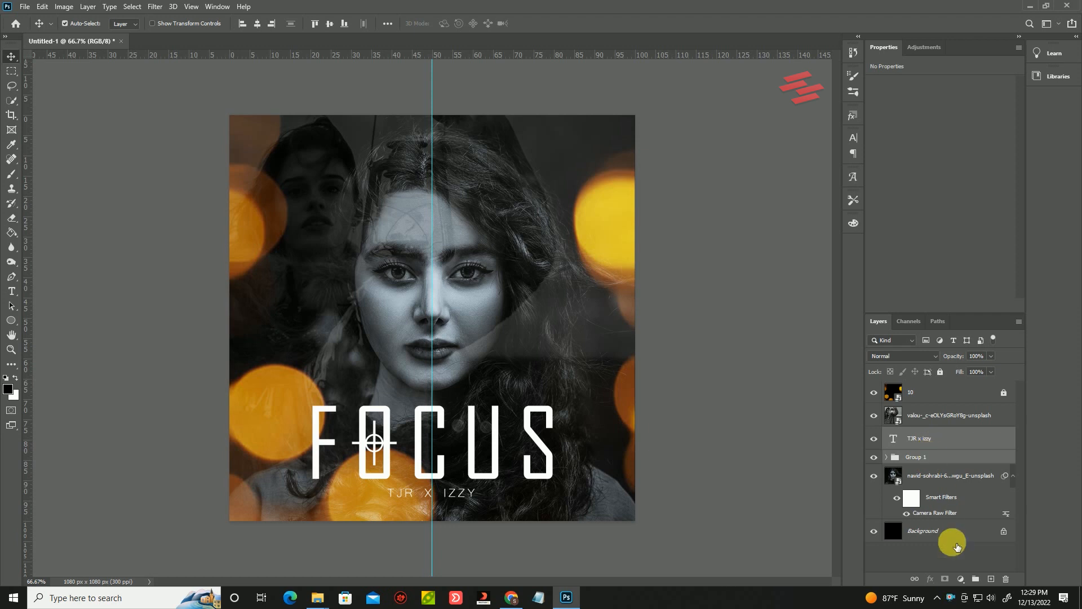
pyautogui.click(976, 579)
# Give the combined text group a black drop shadow with 100% opacity, 27% spread and 29 px size.
pyautogui.rightClick(920, 434)
pyautogui.click(950, 140)
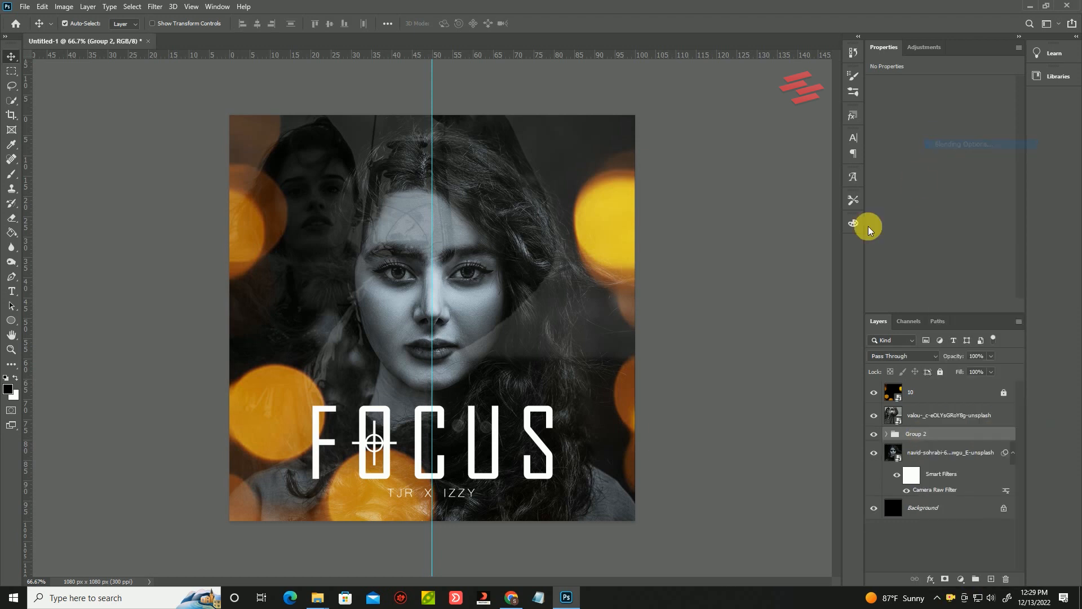
pyautogui.click(684, 288)
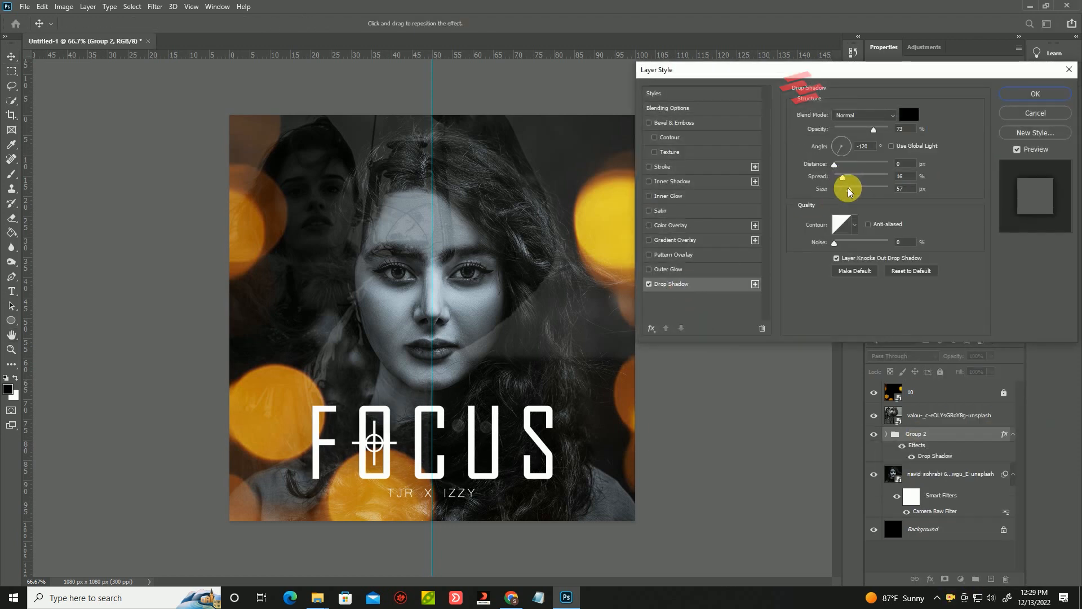
pyautogui.moveTo(844, 193)
pyautogui.mouseDown()
pyautogui.moveTo(862, 179)
pyautogui.moveTo(845, 195)
pyautogui.mouseUp()
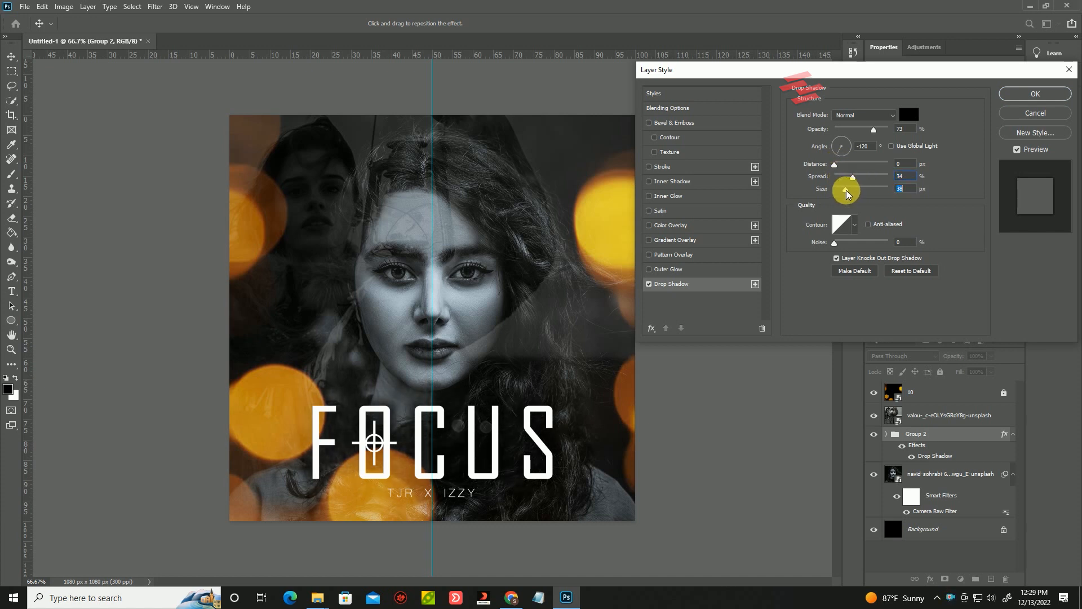
pyautogui.moveTo(877, 129); pyautogui.dragTo(922, 132)
pyautogui.moveTo(853, 177)
pyautogui.mouseDown()
pyautogui.moveTo(870, 178)
pyautogui.moveTo(851, 180)
pyautogui.mouseUp()
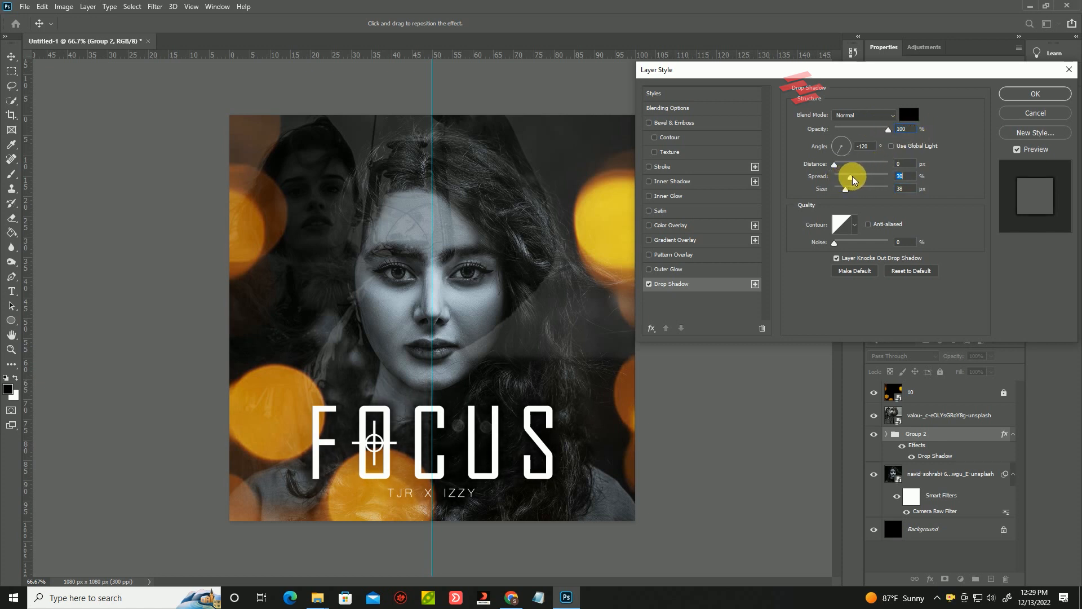
pyautogui.moveTo(851, 193); pyautogui.dragTo(845, 192)
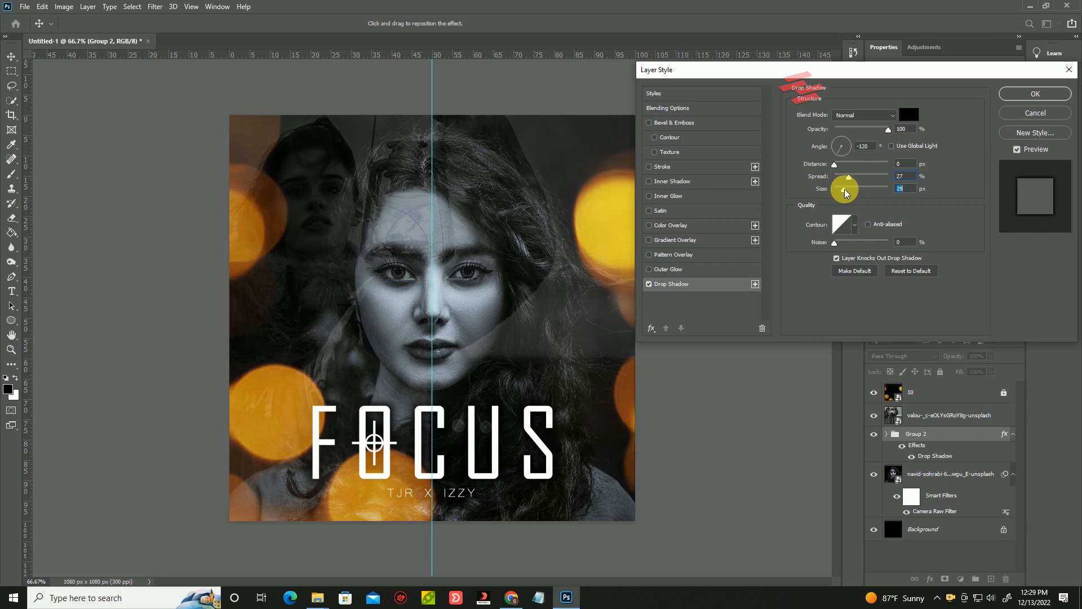
pyautogui.click(1035, 93)
# Move the combined text group to the top of the layer stack, above the bokeh and lantern layers.
pyautogui.click(933, 434)
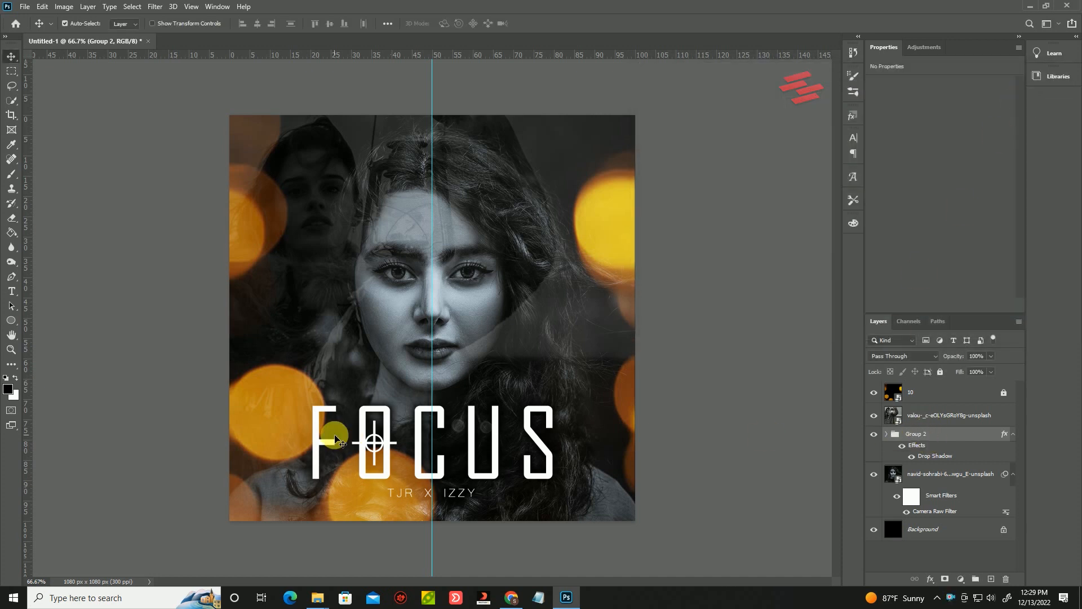
pyautogui.click(493, 416)
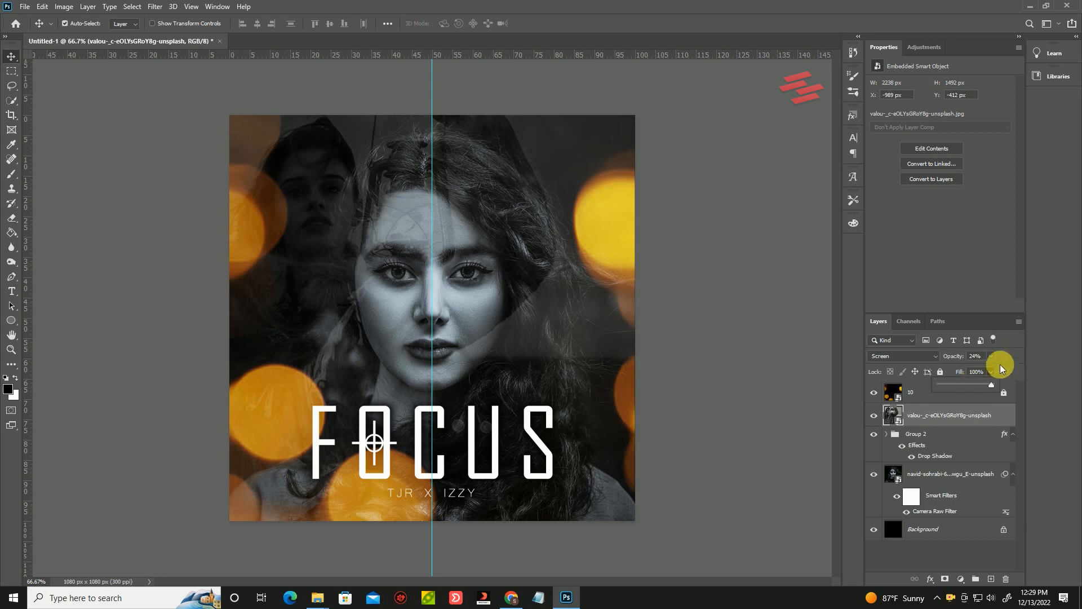
pyautogui.click(938, 439)
pyautogui.moveTo(893, 441); pyautogui.dragTo(921, 386)
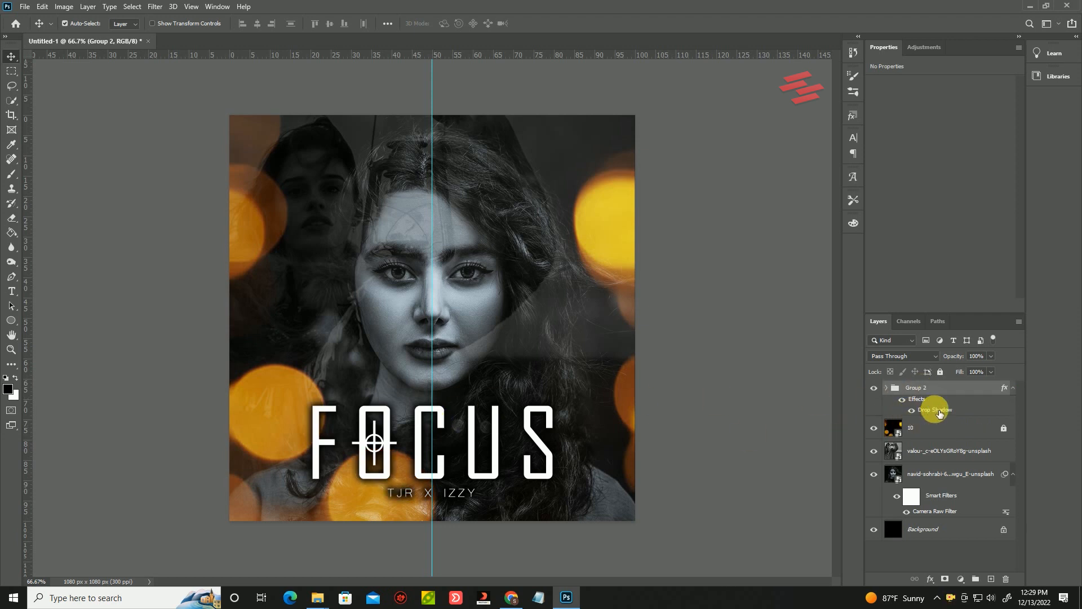
# Soften the text group's drop shadow to 9% spread and 21 px size.
pyautogui.doubleClick(938, 411)
pyautogui.moveTo(847, 180)
pyautogui.mouseDown()
pyautogui.moveTo(858, 190)
pyautogui.moveTo(844, 191)
pyautogui.mouseUp()
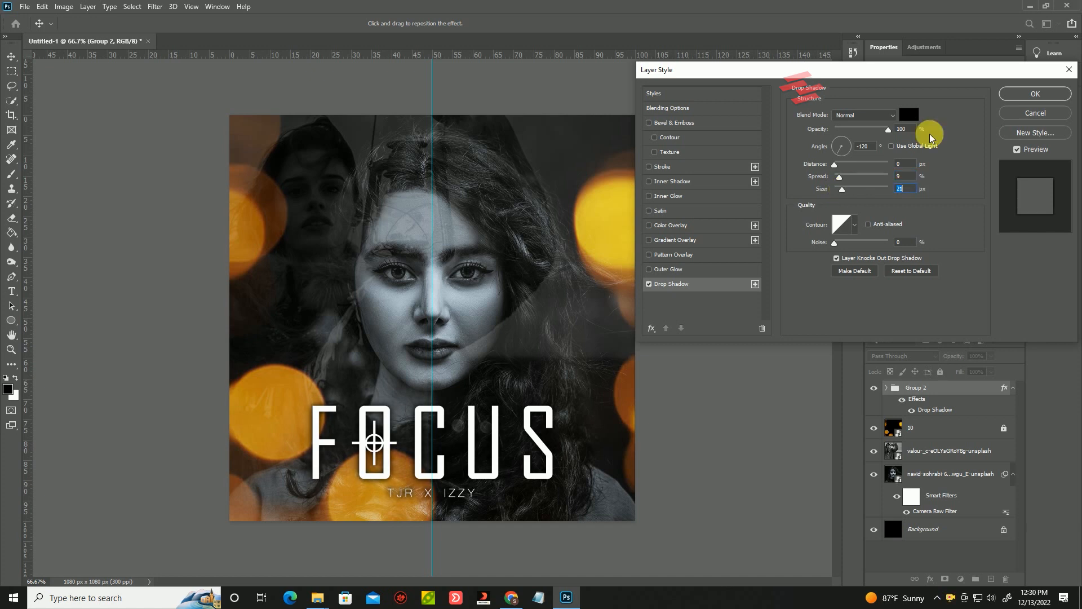
pyautogui.click(1037, 93)
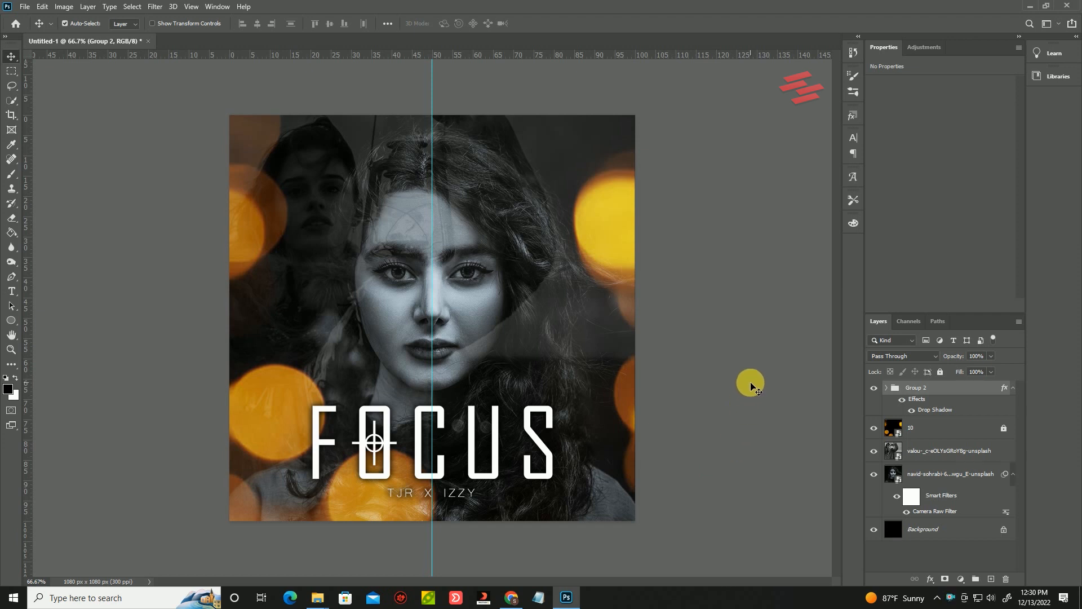
# Set the TJR X IZZY text's tracking to 600 and recentre it on the guide beneath FOCUS.
pyautogui.click(459, 495)
pyautogui.moveTo(946, 210); pyautogui.dragTo(943, 208)
pyautogui.hotkey('ctrl', 't')
pyautogui.moveTo(469, 491); pyautogui.dragTo(462, 491)
pyautogui.click(558, 23)
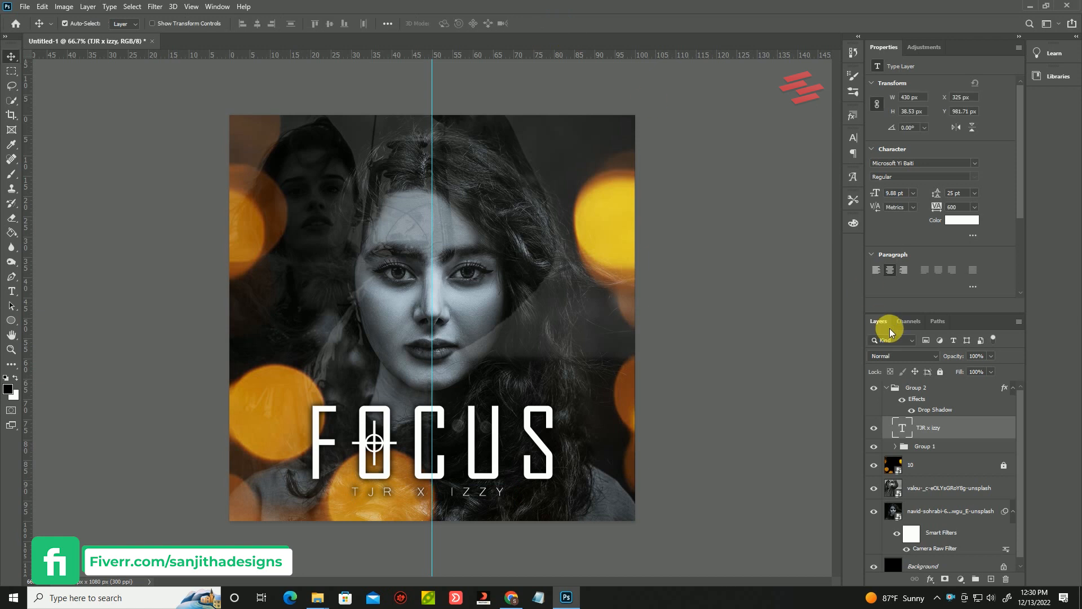
pyautogui.click(920, 449)
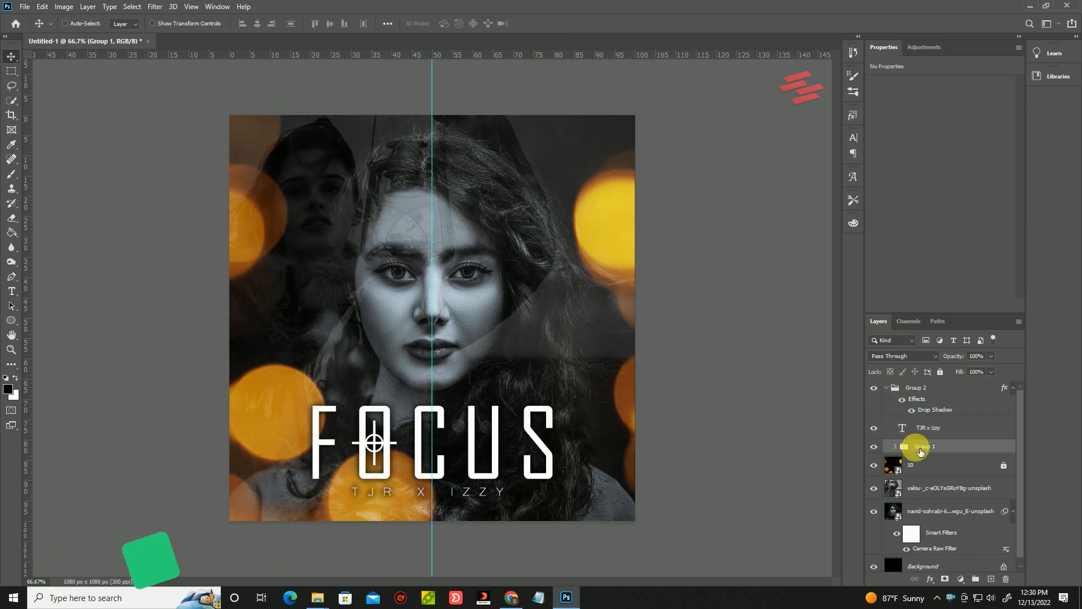
pyautogui.hotkey('ctrl', 't')
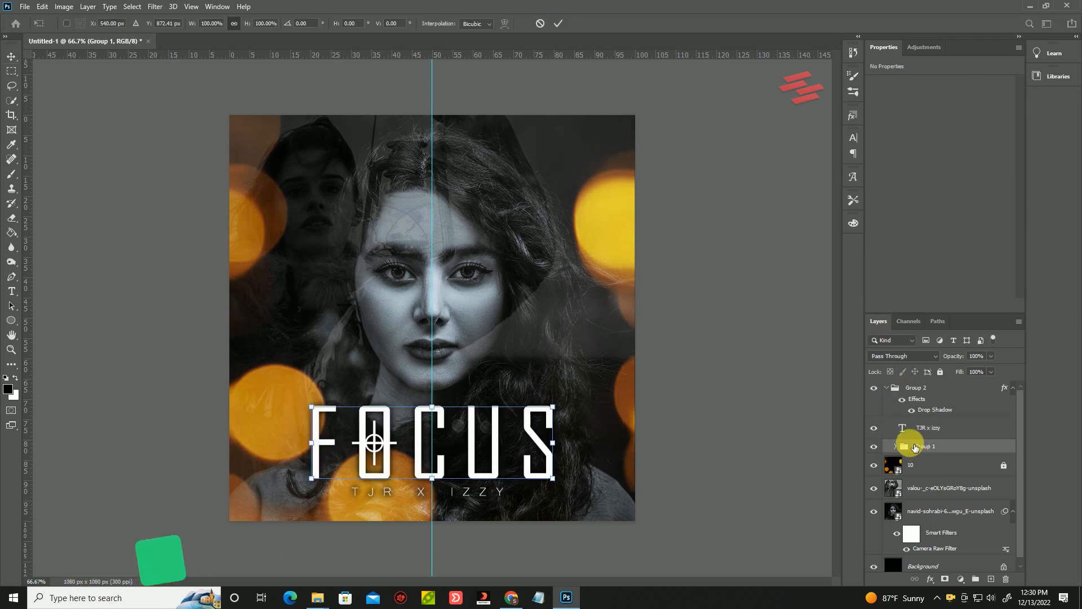
pyautogui.click(558, 25)
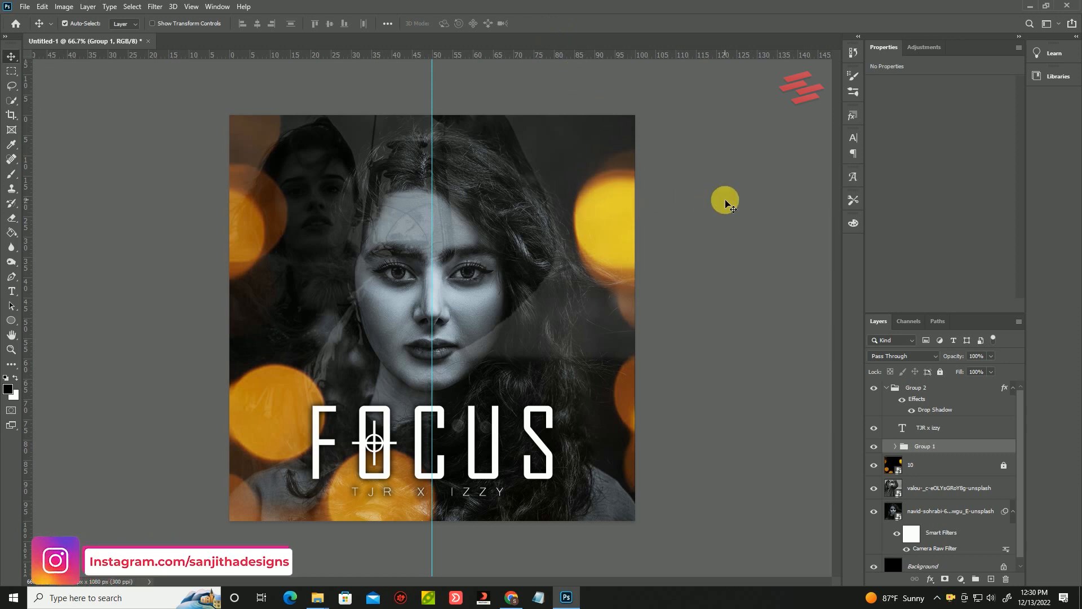
# Duplicate the woman's portrait layer and rasterize the copy.
pyautogui.click(473, 318)
pyautogui.click(941, 517)
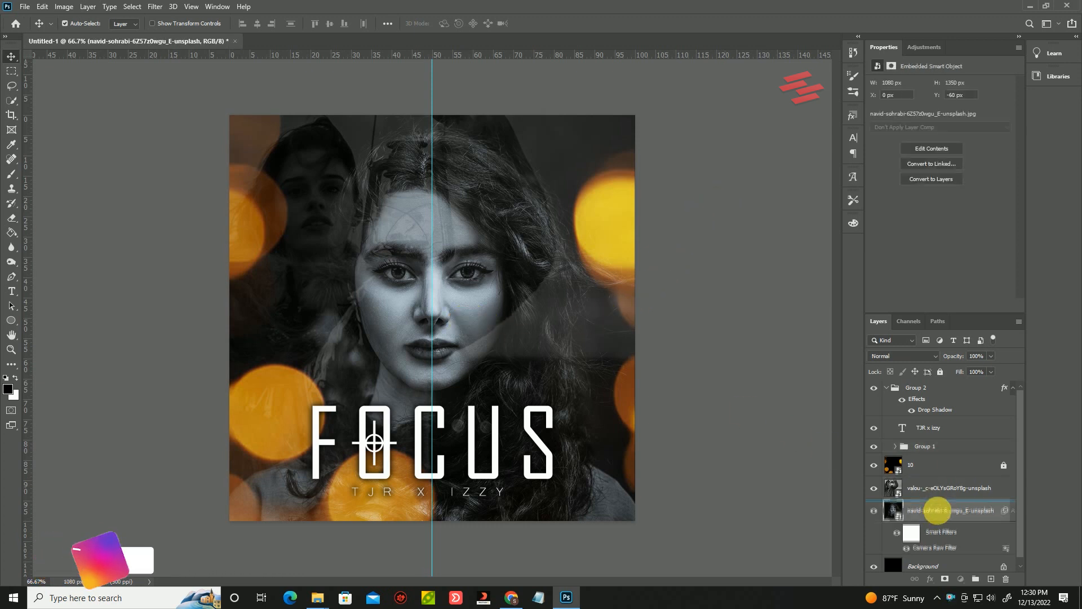
pyautogui.hotkey('ctrl', 'j')
pyautogui.rightClick(940, 518)
pyautogui.click(946, 230)
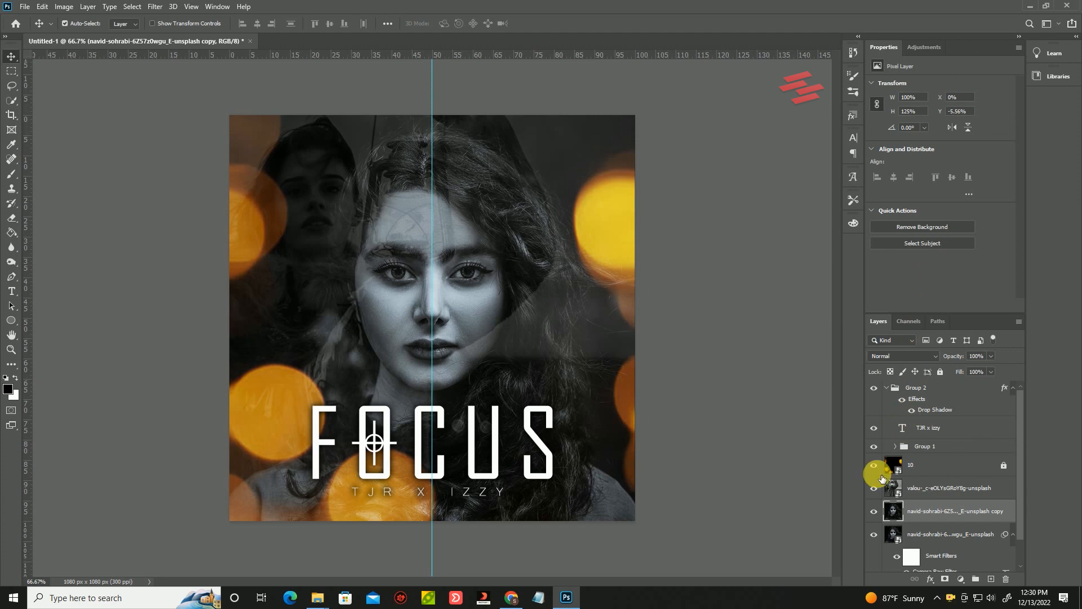
# Hide the lantern photo and bokeh overlay layers so only the portrait and text show.
pyautogui.click(874, 487)
pyautogui.click(874, 465)
pyautogui.scroll(2, 399, 339)
pyautogui.scroll(3, 399, 338)
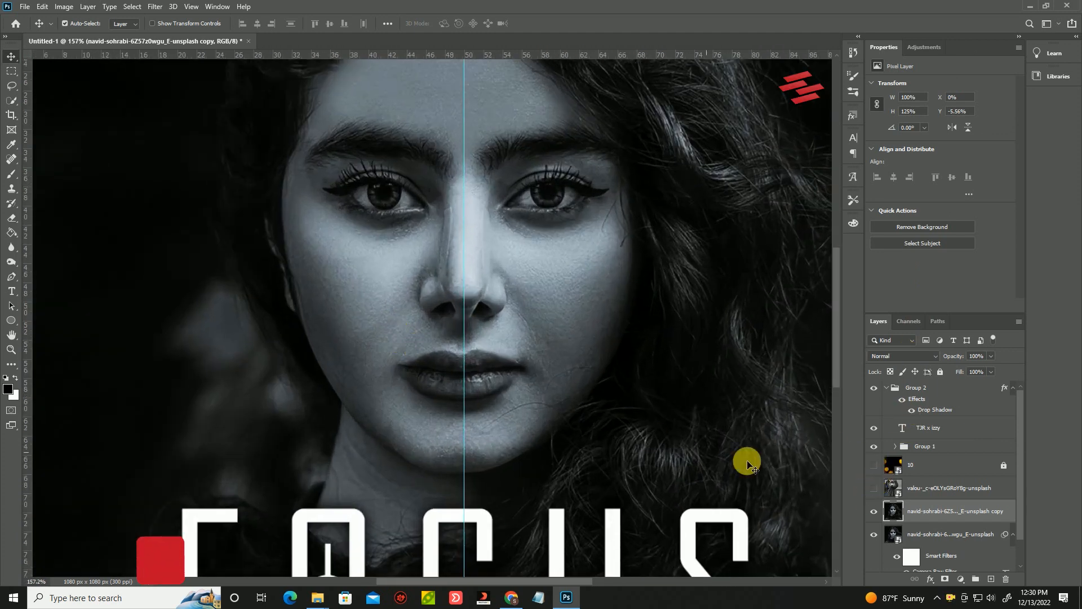
# Colorize the portrait copy red with hue 0 and saturation +99, and conceal it behind an inverted layer mask.
pyautogui.click(64, 6)
pyautogui.moveTo(91, 35)
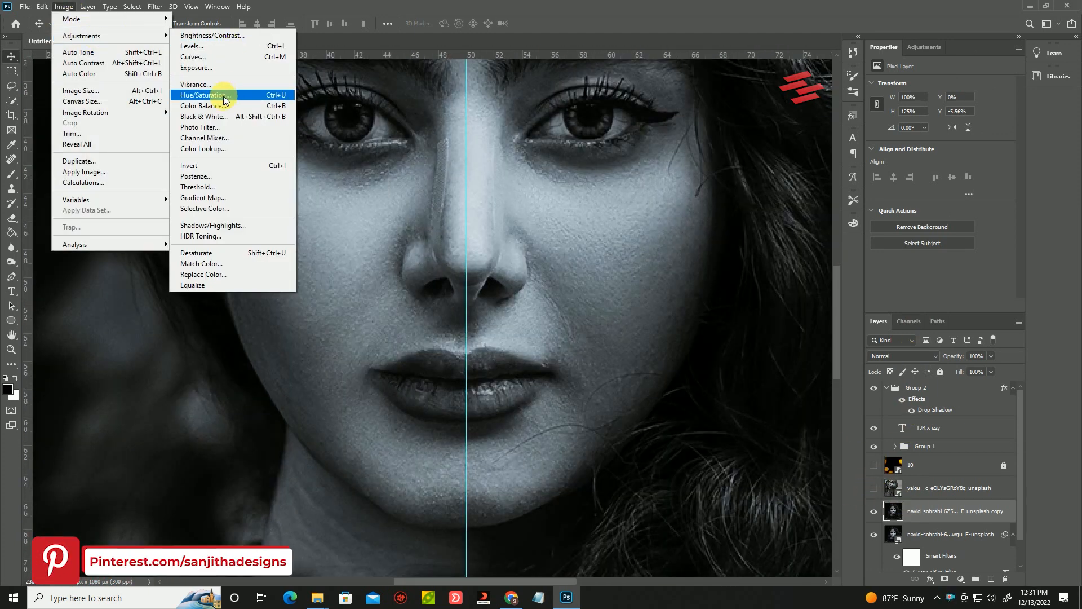
pyautogui.click(206, 95)
pyautogui.click(861, 275)
pyautogui.moveTo(729, 241); pyautogui.dragTo(805, 241)
pyautogui.click(880, 153)
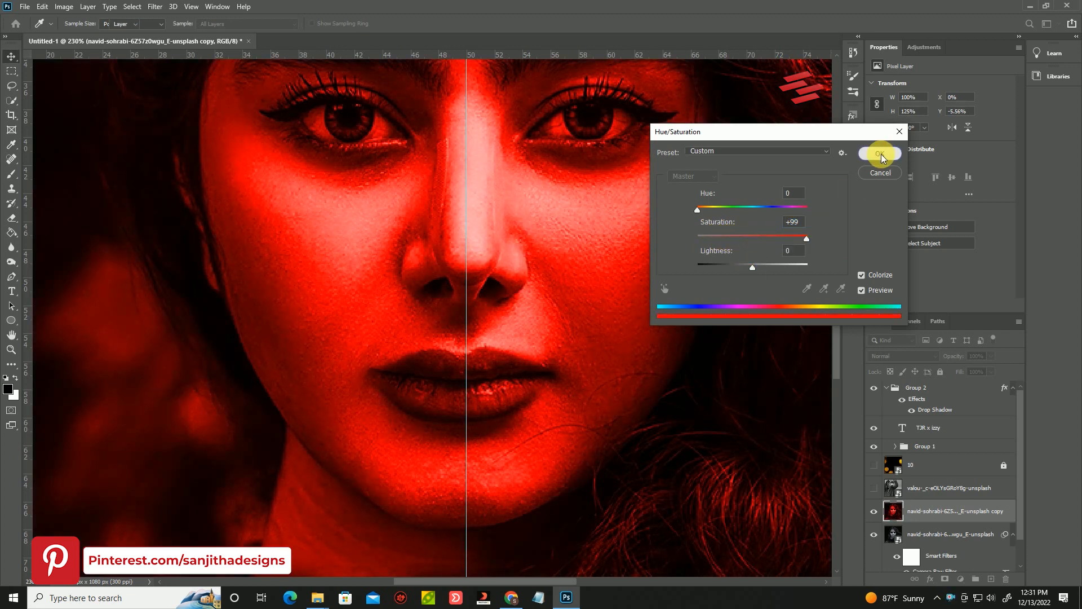
pyautogui.click(948, 581)
pyautogui.click(966, 217)
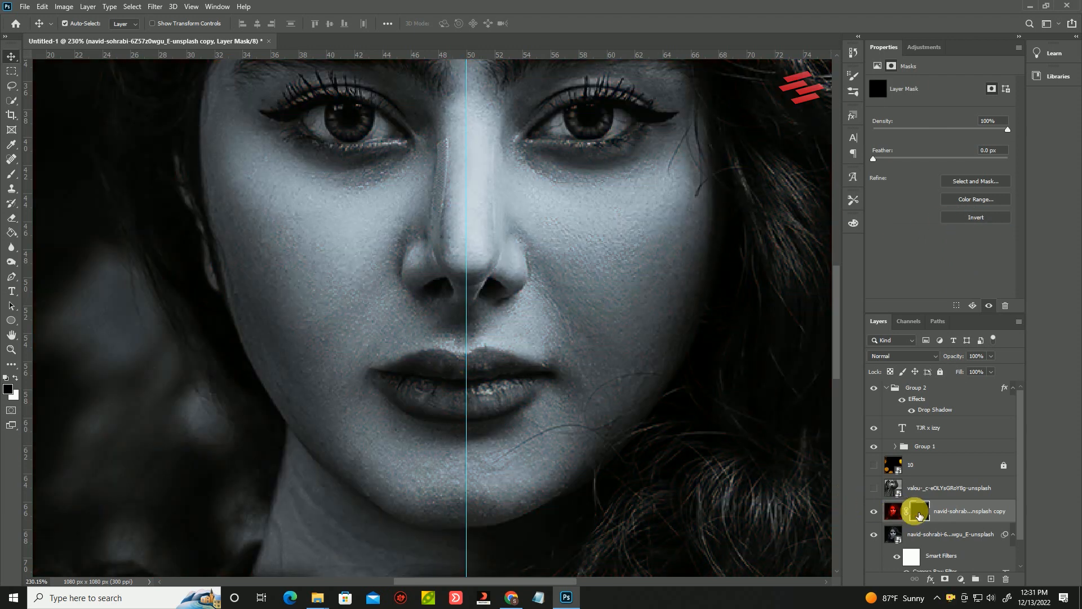
# Paint white over the lips on the red copy's mask, starting with a 10 px brush and using smaller sizes for the edges.
pyautogui.click(15, 173)
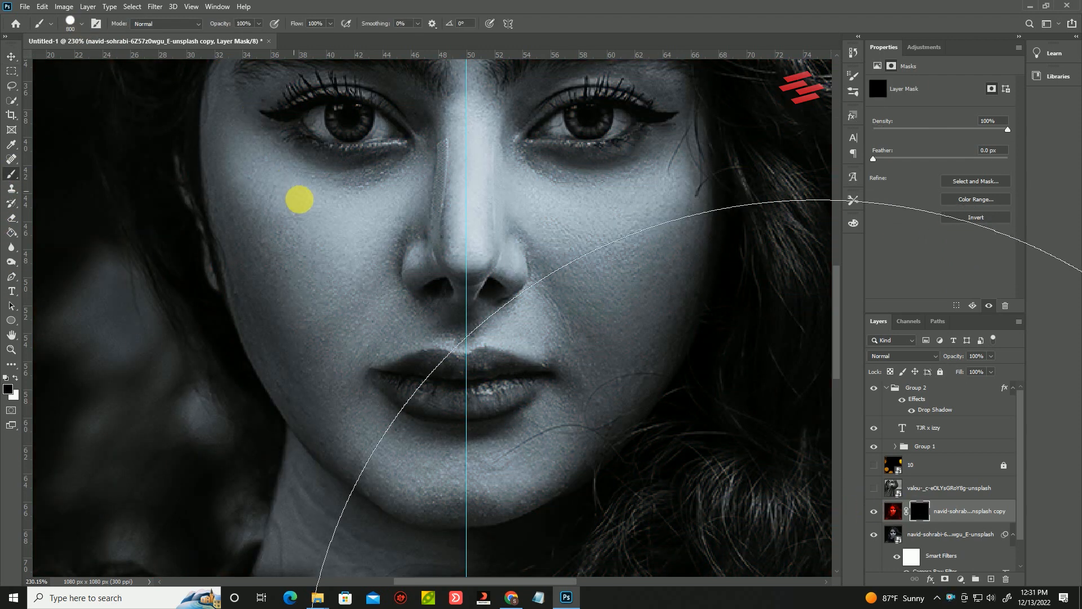
pyautogui.press('[')
pyautogui.press('[')
pyautogui.press('[')
pyautogui.press('[')
pyautogui.press('[')
pyautogui.press('[')
pyautogui.press('[')
pyautogui.press('[')
pyautogui.press('[')
pyautogui.press('[')
pyautogui.press('[')
pyautogui.press('[')
pyautogui.press('[')
pyautogui.press('[')
pyautogui.press('[')
pyautogui.press('[')
pyautogui.press('[')
pyautogui.press('[')
pyautogui.press('[')
pyautogui.press('[')
pyautogui.press('[')
pyautogui.press('[')
pyautogui.press('[')
pyautogui.scroll(3, 451, 389)
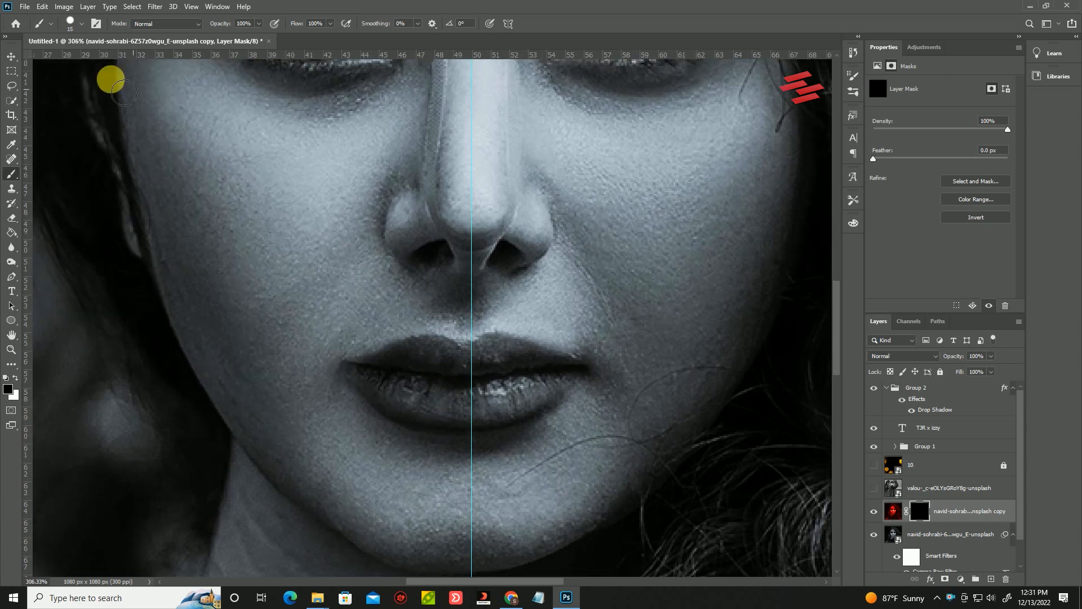
pyautogui.click(82, 25)
pyautogui.click(97, 84)
pyautogui.click(360, 114)
pyautogui.scroll(4, 454, 340)
pyautogui.press('[')
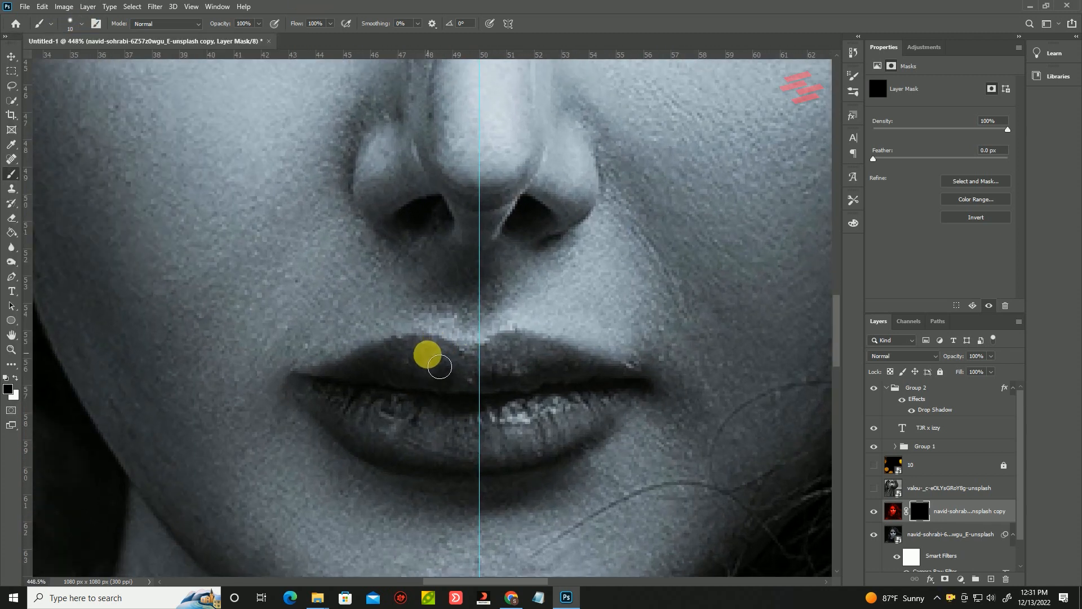
pyautogui.click(15, 377)
pyautogui.moveTo(462, 373)
pyautogui.mouseDown()
pyautogui.moveTo(402, 363)
pyautogui.moveTo(335, 390)
pyautogui.moveTo(524, 355)
pyautogui.moveTo(629, 389)
pyautogui.moveTo(551, 451)
pyautogui.moveTo(537, 389)
pyautogui.moveTo(594, 430)
pyautogui.moveTo(307, 385)
pyautogui.moveTo(482, 451)
pyautogui.moveTo(363, 419)
pyautogui.moveTo(418, 456)
pyautogui.moveTo(525, 468)
pyautogui.mouseUp()
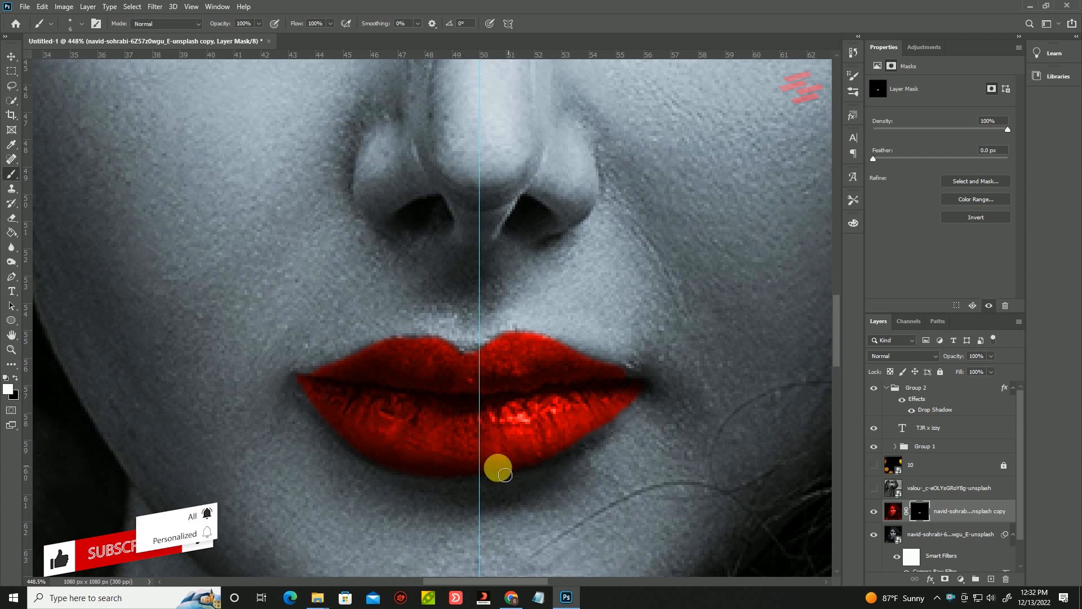
pyautogui.scroll(3, 642, 367)
pyautogui.scroll(-2, 421, 350)
pyautogui.press('[')
pyautogui.press('[')
pyautogui.press('[')
pyautogui.scroll(-10, 415, 435)
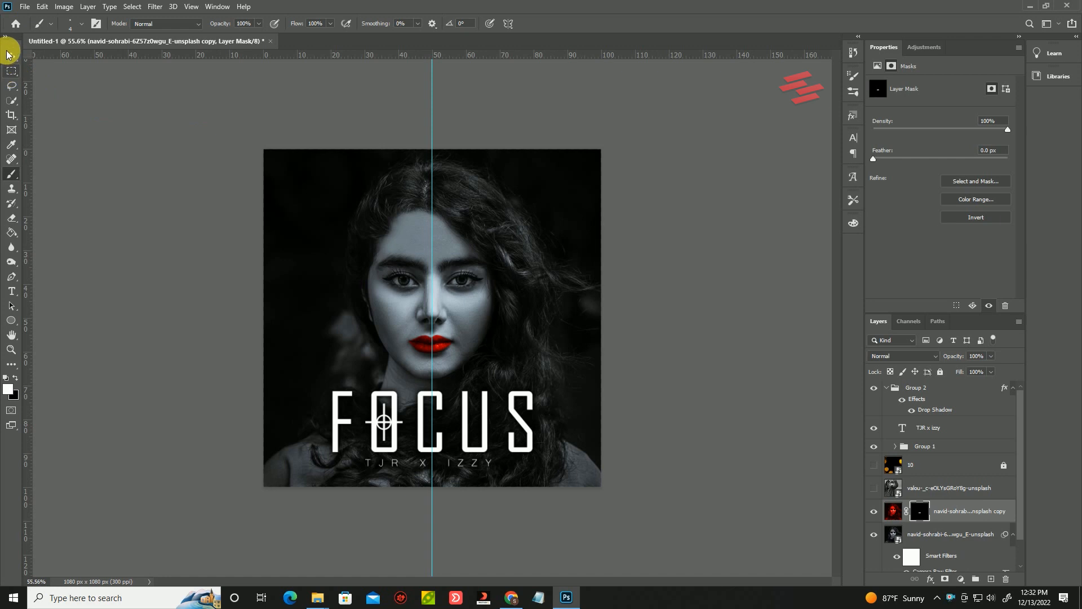
# Lower the opacity of the red lips layer to 66%.
pyautogui.click(8, 54)
pyautogui.click(902, 513)
pyautogui.click(988, 358)
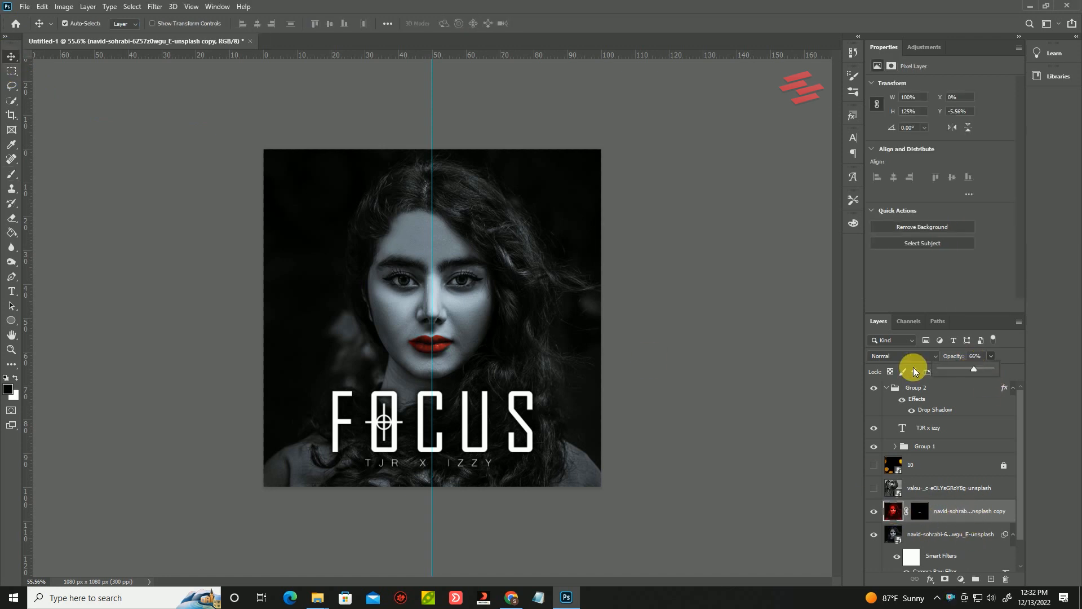
# Duplicate the original portrait layer again and rasterize this second copy.
pyautogui.click(929, 536)
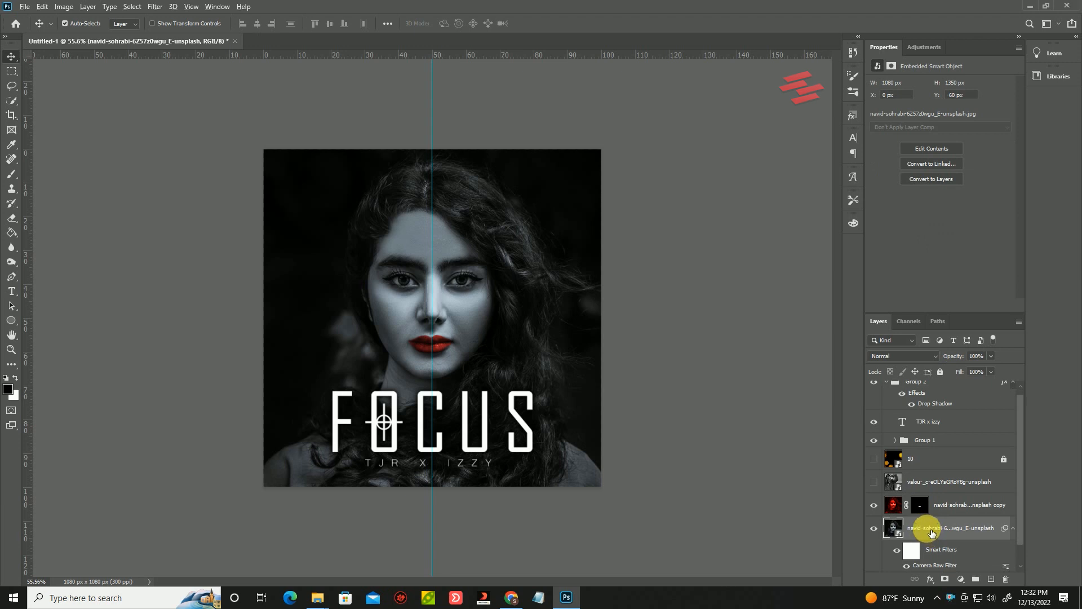
pyautogui.hotkey('ctrl', 'j')
pyautogui.rightClick(922, 503)
pyautogui.click(962, 225)
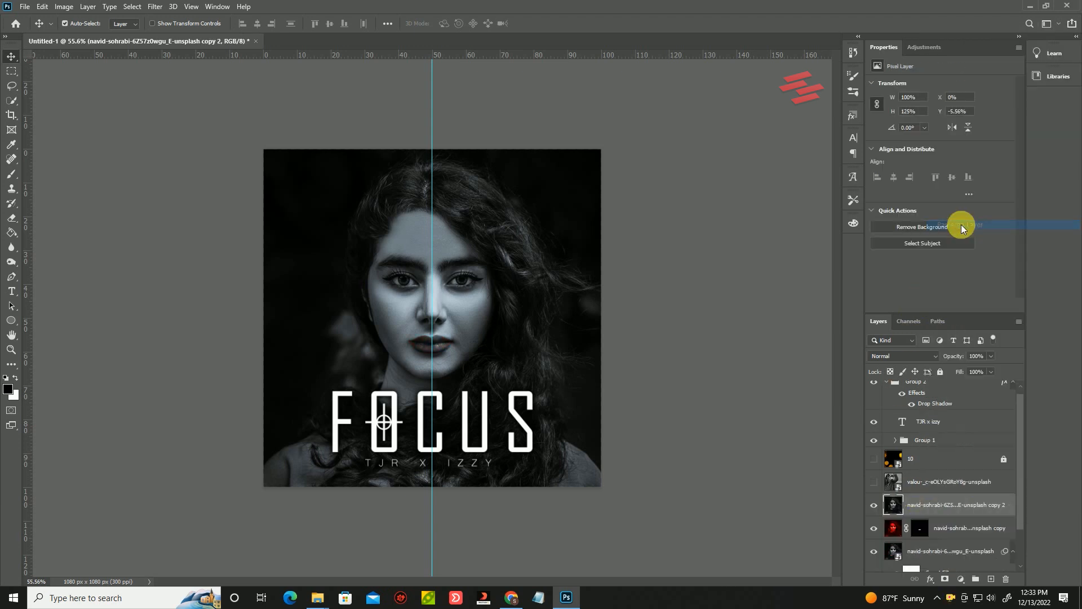
# Colorize the second portrait copy orange with hue +24 and saturation +100, and conceal it behind an inverted layer mask.
pyautogui.scroll(2, 740, 276)
pyautogui.click(64, 6)
pyautogui.moveTo(73, 35)
pyautogui.click(218, 96)
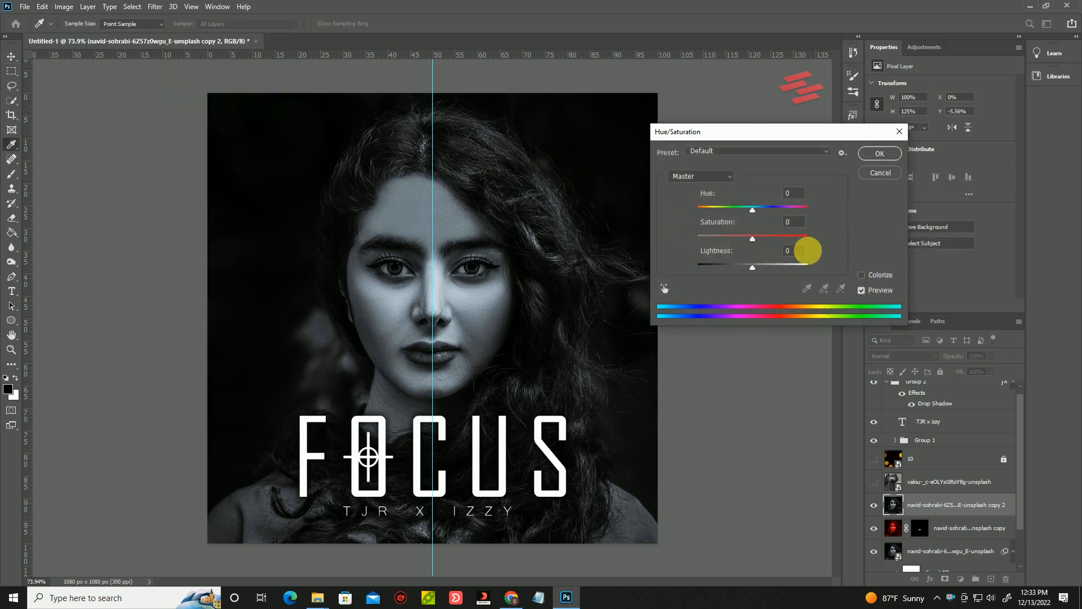
pyautogui.click(861, 275)
pyautogui.moveTo(705, 211); pyautogui.dragTo(804, 248)
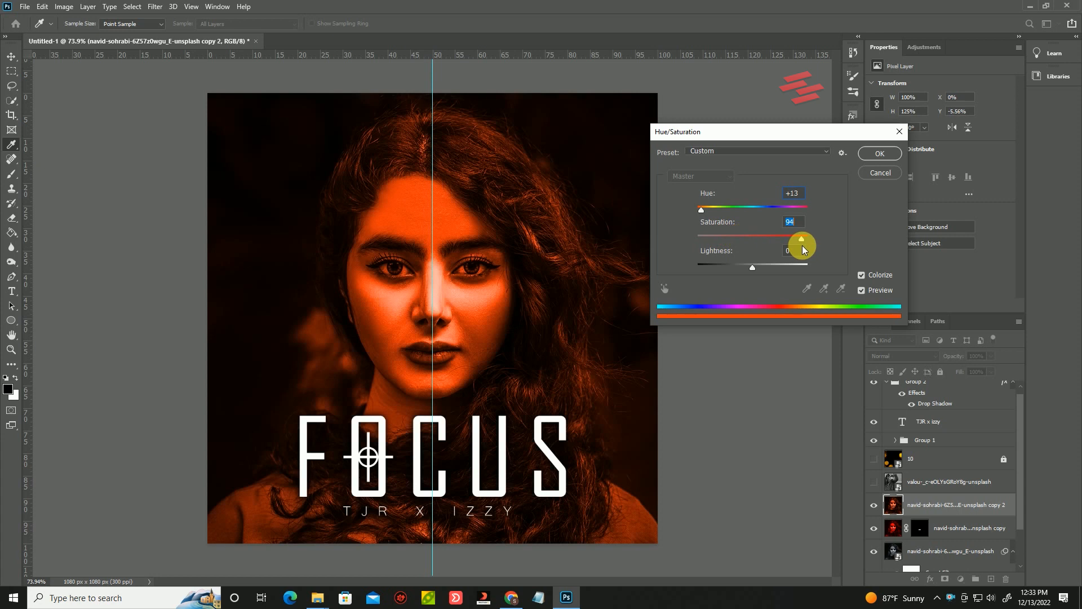
pyautogui.moveTo(712, 212)
pyautogui.mouseDown()
pyautogui.moveTo(763, 208)
pyautogui.moveTo(705, 211)
pyautogui.mouseUp()
pyautogui.moveTo(761, 267)
pyautogui.mouseDown()
pyautogui.moveTo(772, 267)
pyautogui.moveTo(759, 268)
pyautogui.mouseUp()
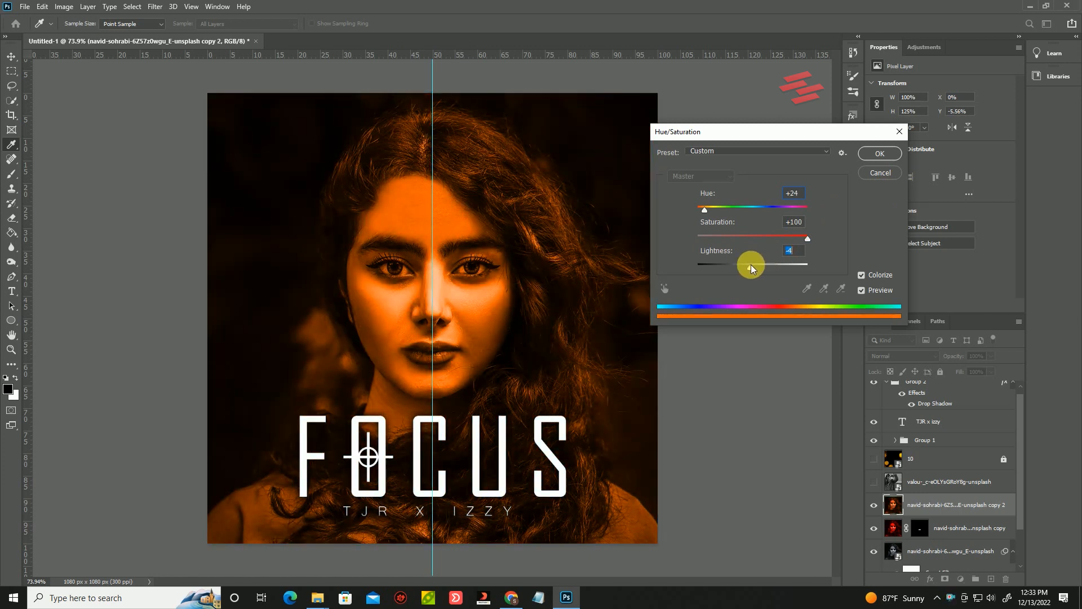
pyautogui.click(881, 155)
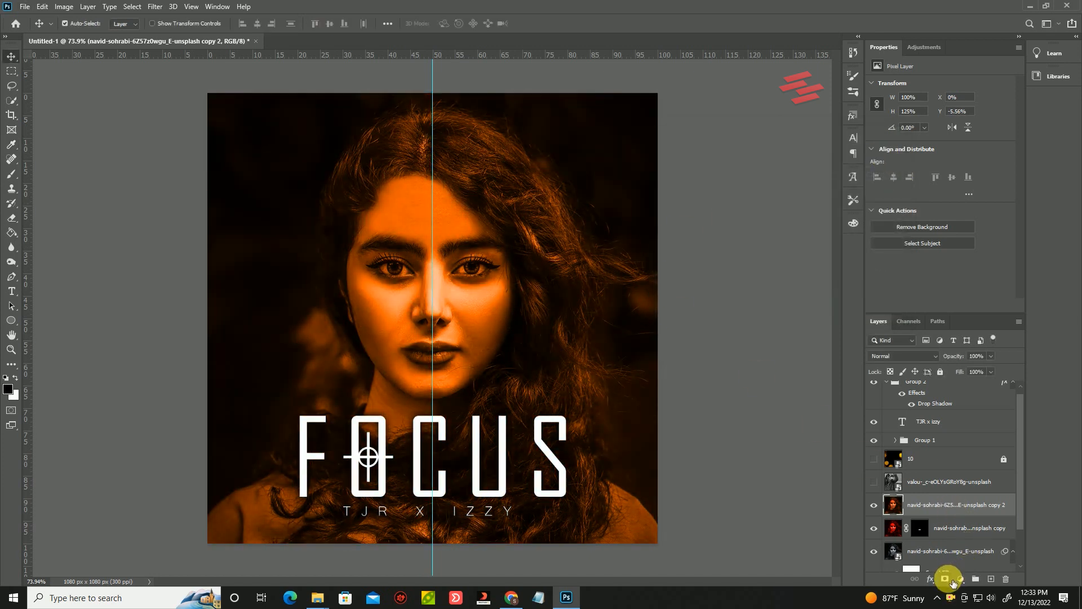
pyautogui.click(969, 218)
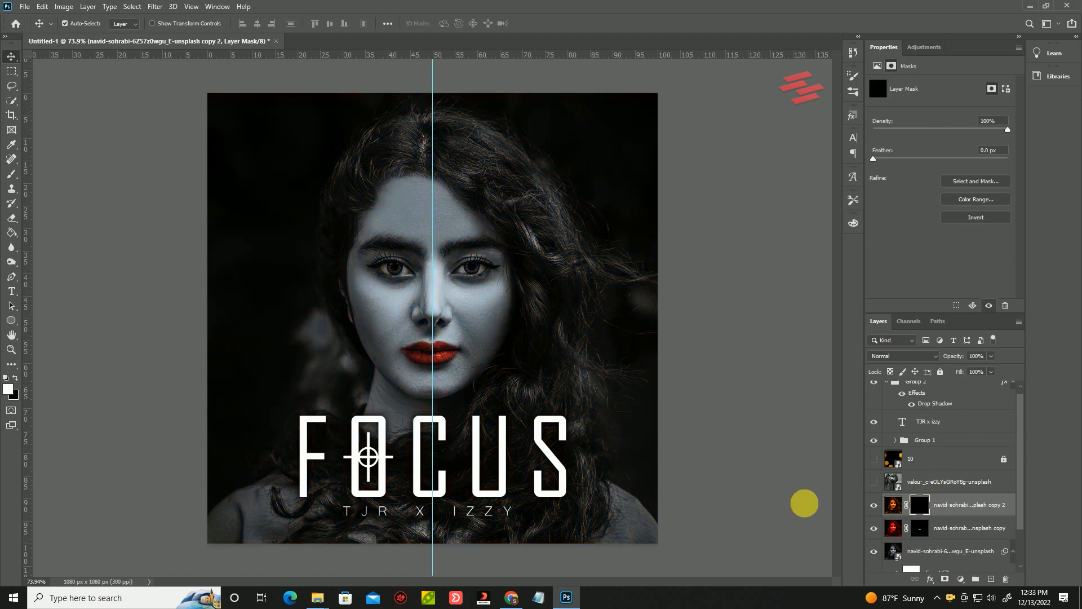
# Paint white over both irises on the orange copy's mask with a 10 px brush.
pyautogui.click(11, 174)
pyautogui.scroll(5, 394, 246)
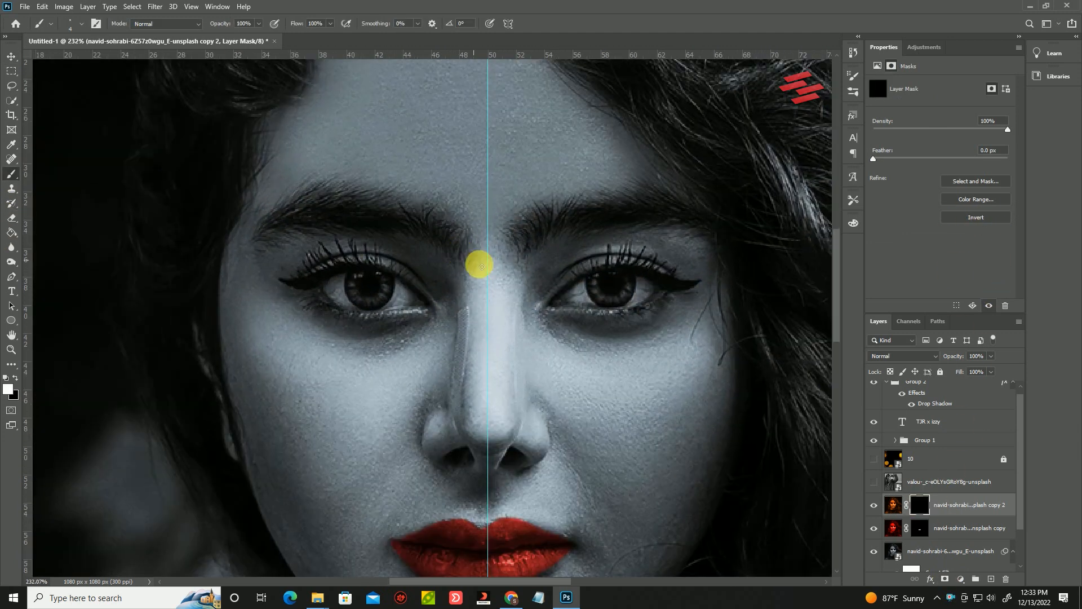
pyautogui.scroll(3, 355, 285)
pyautogui.press(']')
pyautogui.press(']')
pyautogui.press(']')
pyautogui.press(']')
pyautogui.press(']')
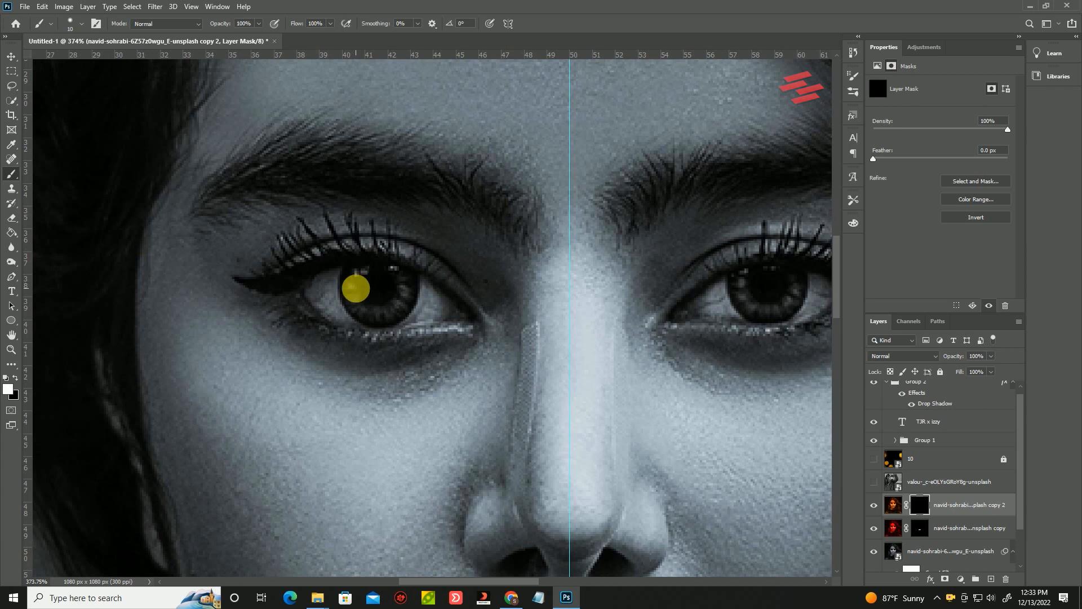
pyautogui.scroll(2, 373, 296)
pyautogui.moveTo(358, 275)
pyautogui.mouseDown()
pyautogui.moveTo(373, 311)
pyautogui.moveTo(406, 278)
pyautogui.mouseUp()
pyautogui.scroll(-3, 361, 272)
pyautogui.hscroll(3, 406, 278)
pyautogui.moveTo(650, 302); pyautogui.dragTo(636, 276)
pyautogui.scroll(-6, 636, 276)
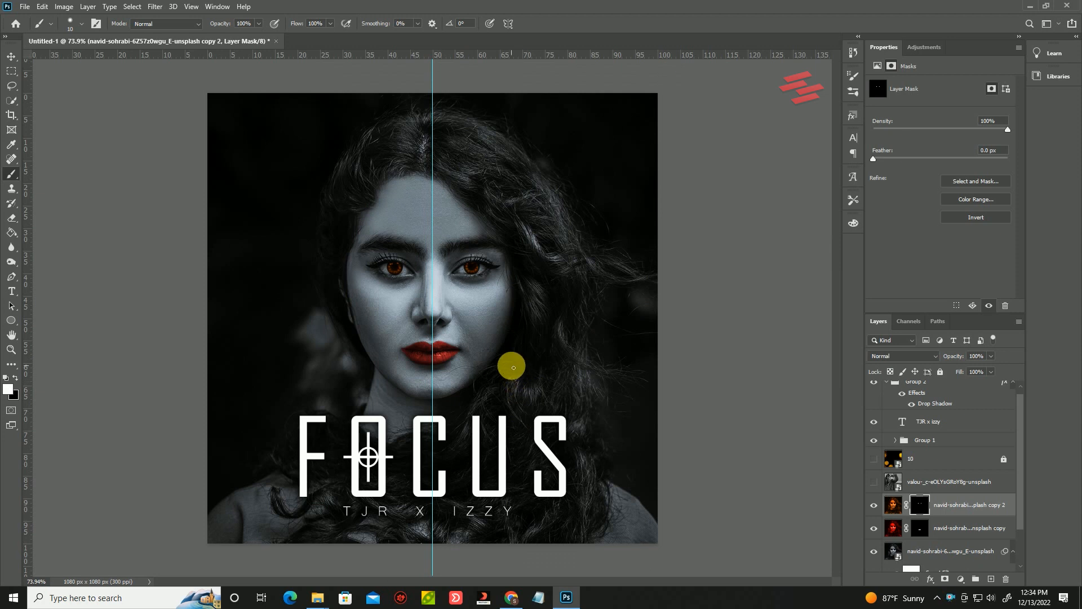
# Show the lantern photo and bokeh overlay layers again.
pyautogui.scroll(-2, 768, 417)
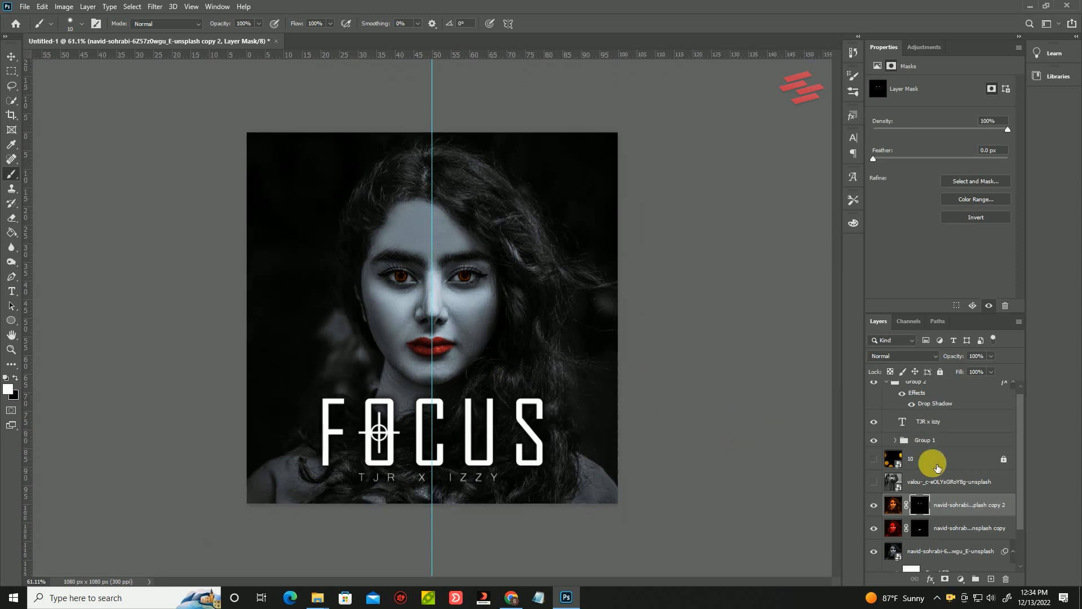
pyautogui.click(874, 482)
pyautogui.click(874, 459)
pyautogui.scroll(-1, 586, 248)
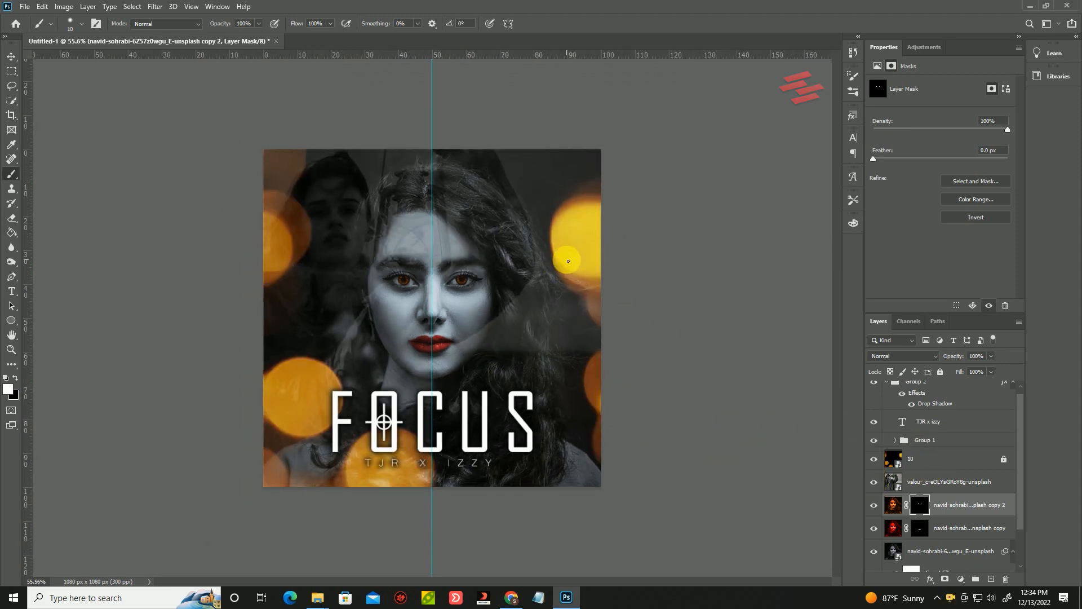